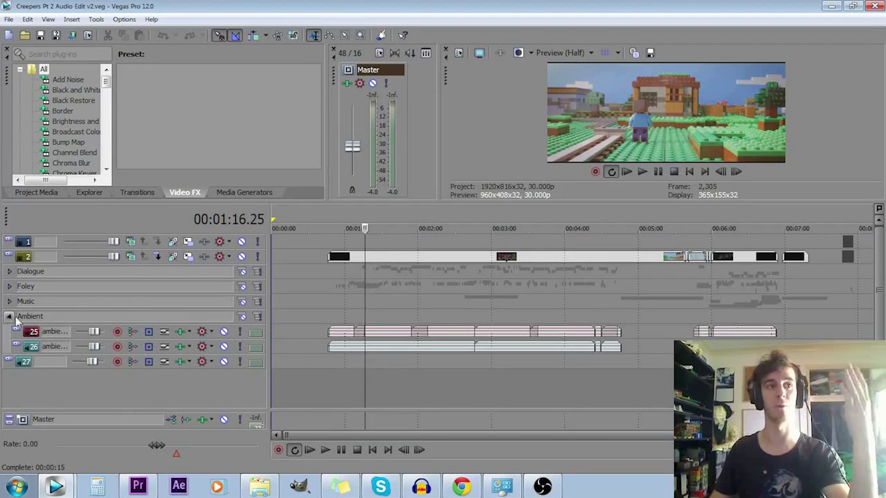
- Expand the Dialogue track group, zoom in on the first Steve clip and solo the group
click(9, 271)
click(356, 297)
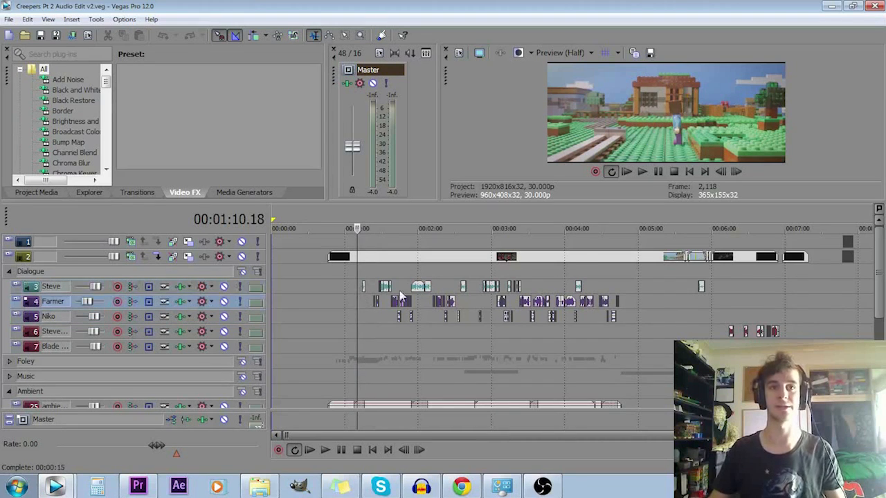
scroll(429, 284, up, 5)
click(599, 299)
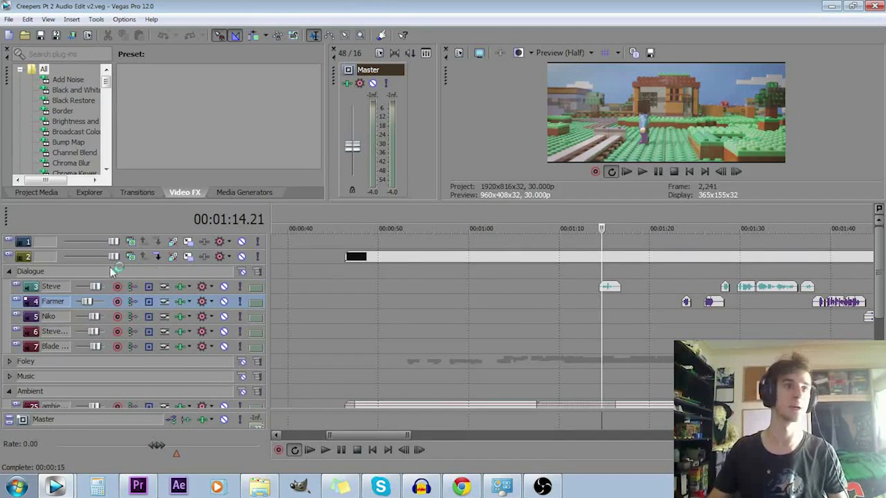
click(256, 272)
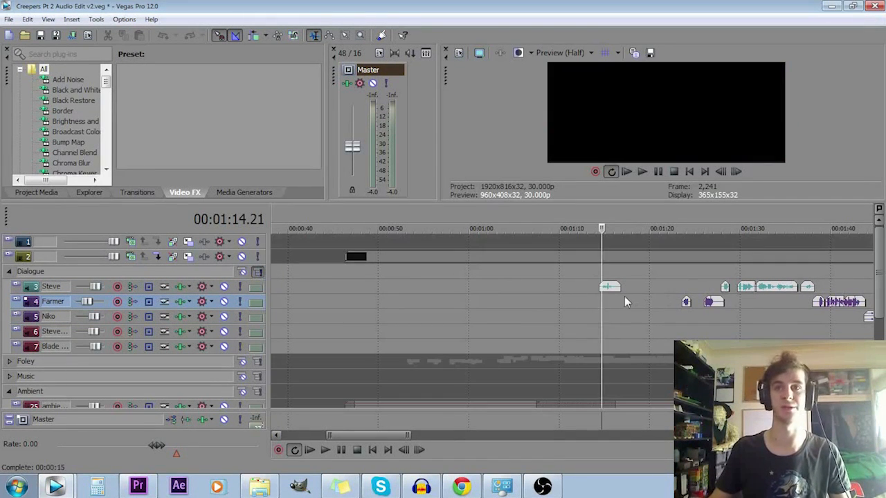
- Play short passages of the soloed dialogue from about 1:14 and 1:28
key(space)
key(space)
click(726, 310)
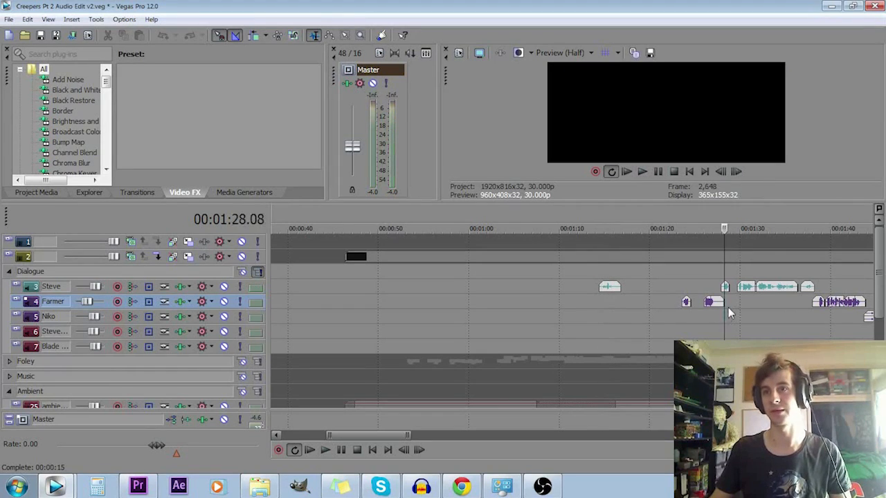
key(space)
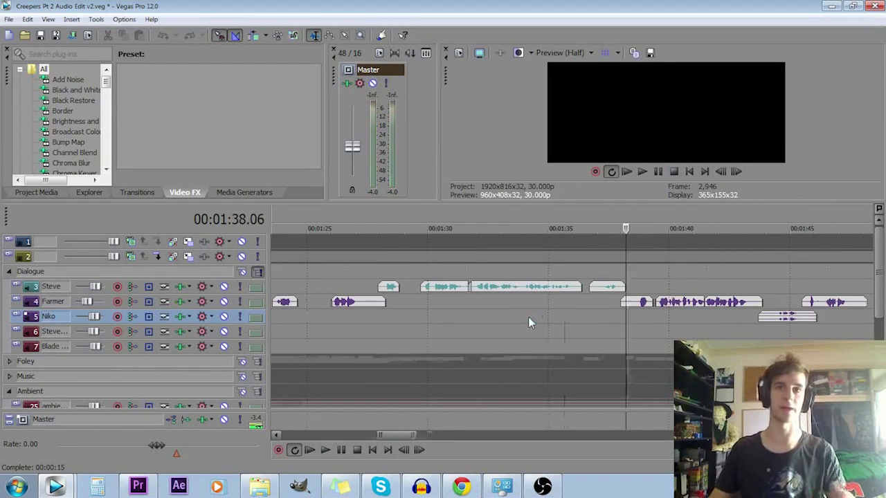
scroll(528, 317, down, 5)
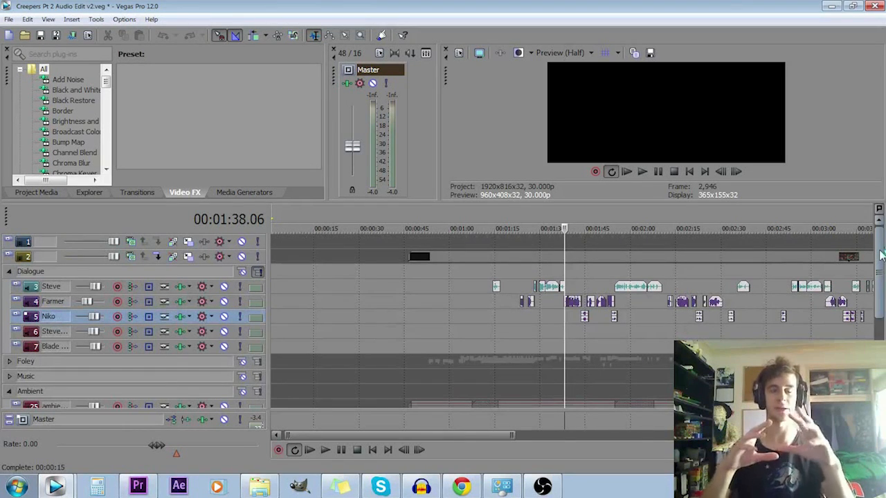
- Add a Titles & Text clip using the Storyboard Template preset on a new top video track at about 1:05
click(247, 191)
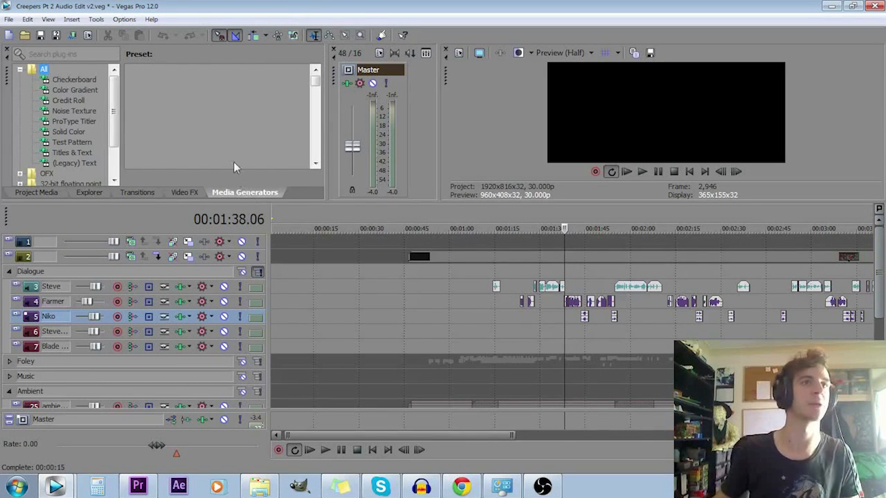
drag(235, 149, 267, 150)
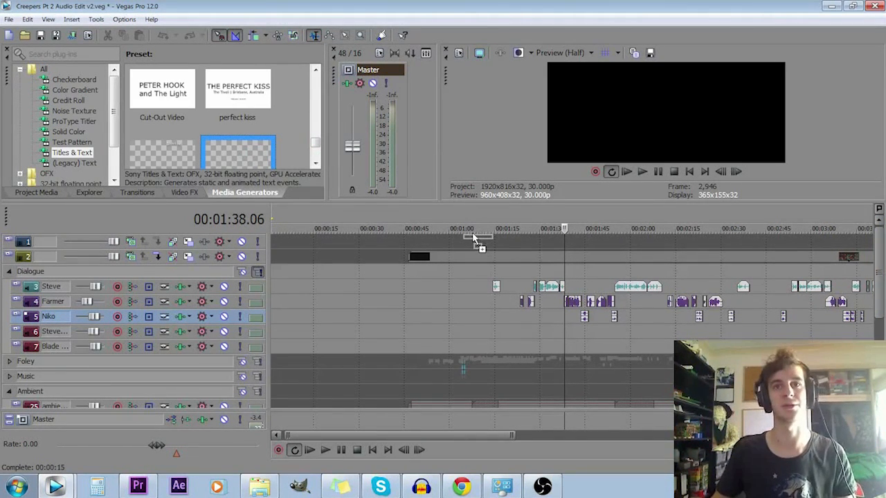
drag(472, 207, 475, 216)
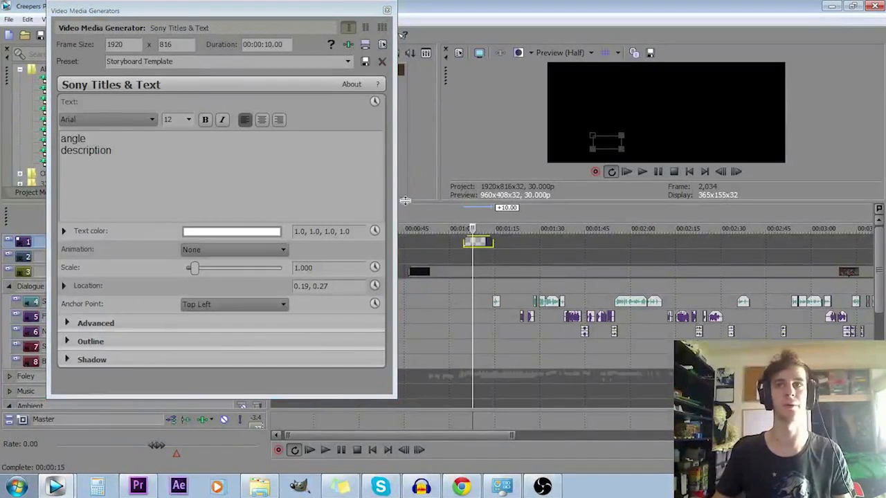
click(387, 10)
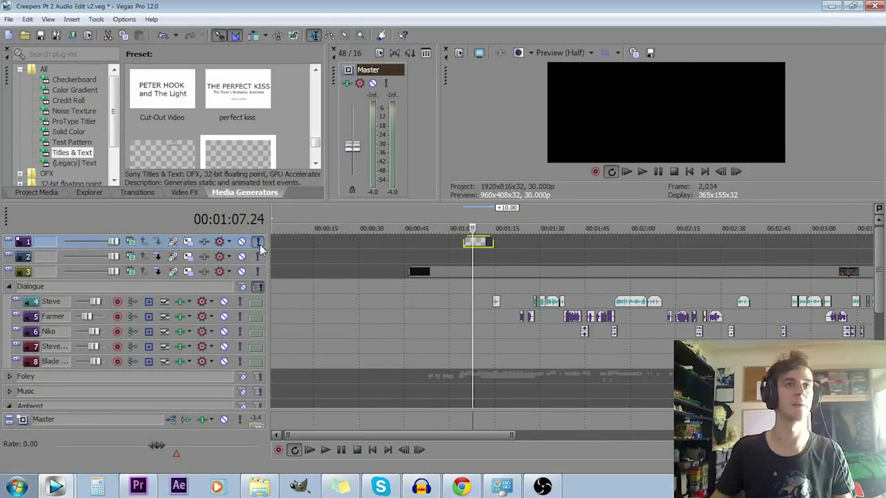
- Solo the title's track and select the title clip's time range on the timeline
double_click(484, 241)
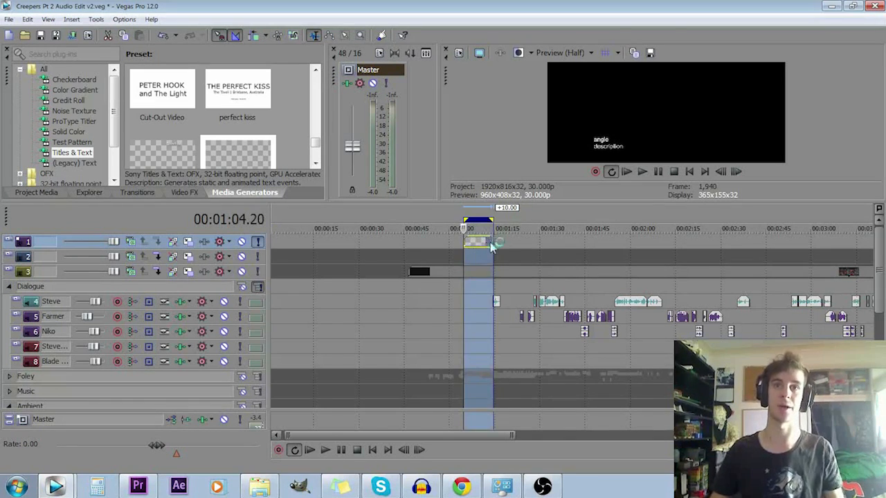
scroll(490, 243, up, 4)
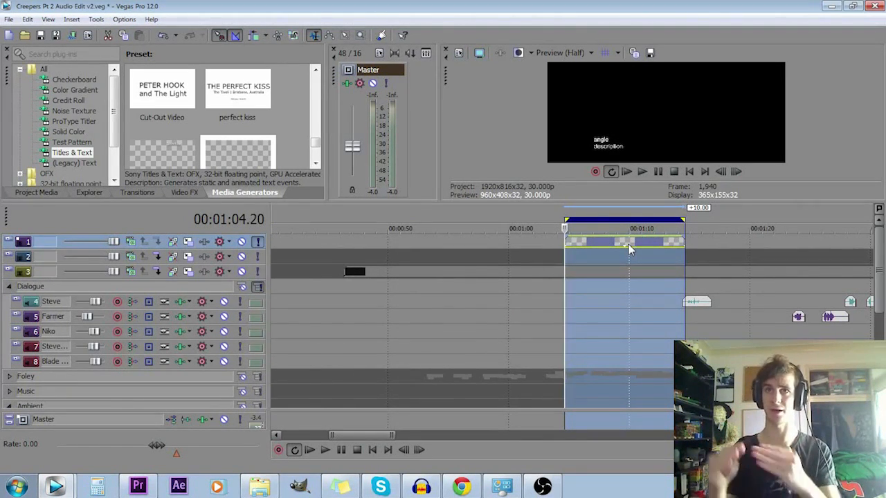
scroll(628, 249, down, 5)
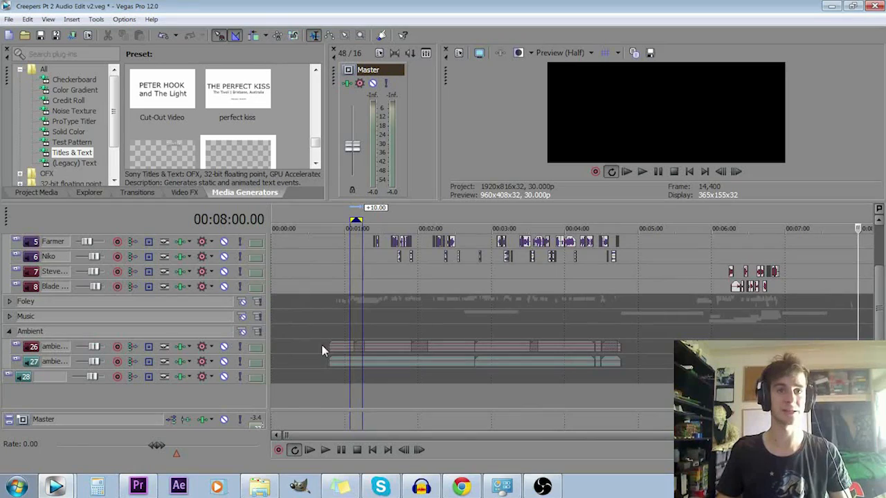
- Place the cursor near the start of the ambient clips, at about 0:48, and solo the Ambient group
click(319, 347)
scroll(389, 343, up, 3)
click(413, 349)
scroll(443, 353, up, 3)
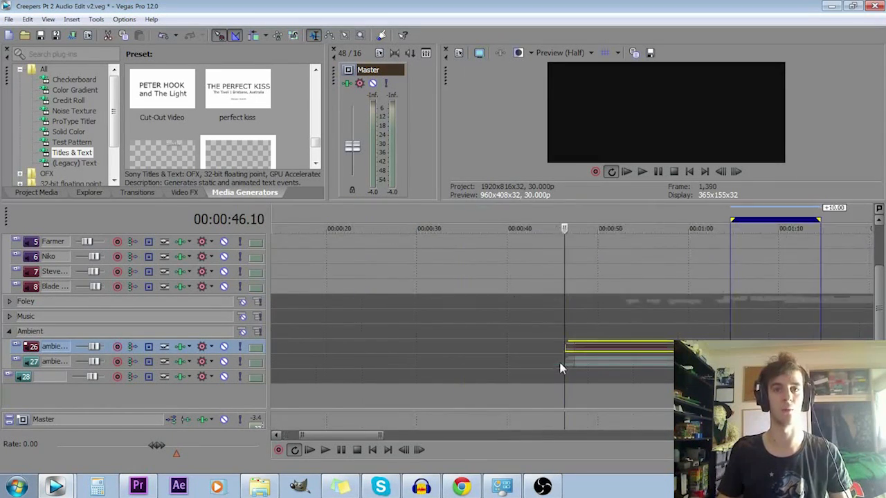
scroll(554, 326, down, 2)
scroll(507, 362, up, 3)
click(590, 328)
scroll(616, 332, down, 2)
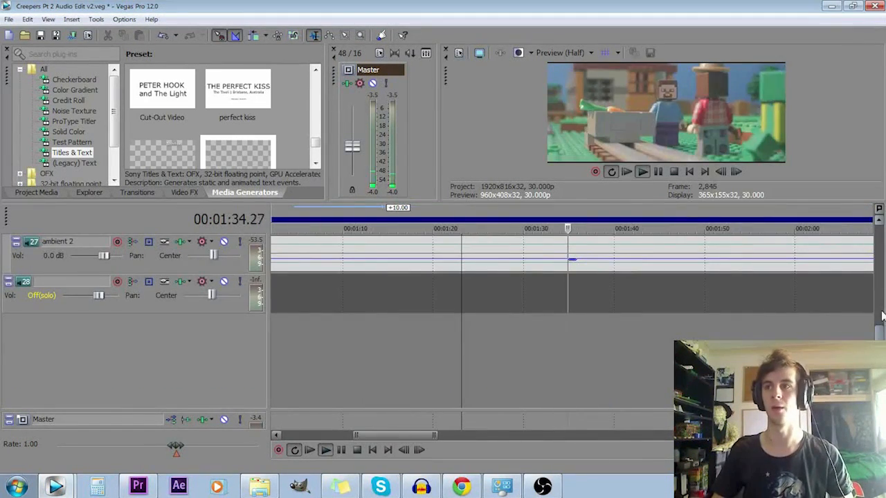
mouse_move(880, 327)
mouse_down()
mouse_move(881, 294)
mouse_move(881, 319)
mouse_up()
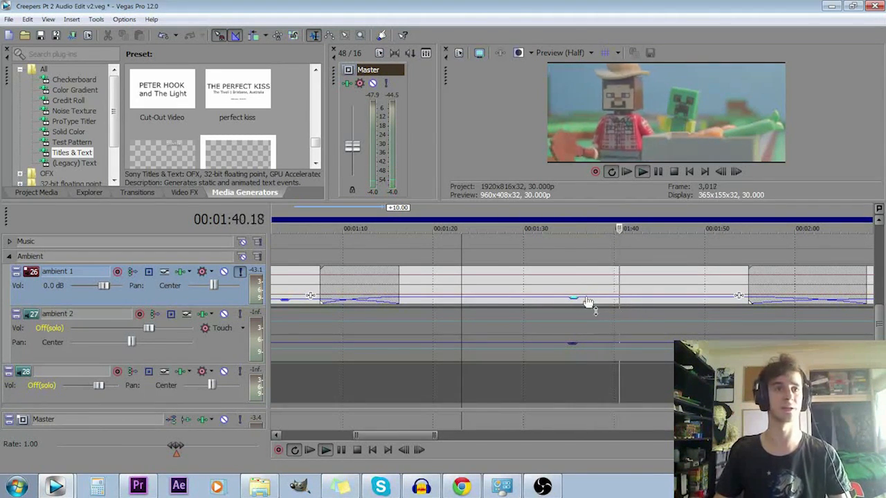
- Switch the solo from ambient 1 to ambient 2 and listen to ambient 2 from about 1:26
key(space)
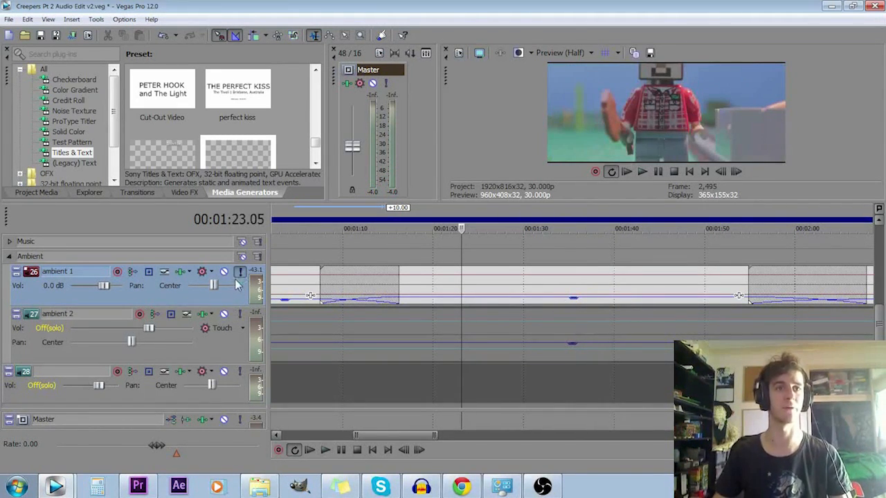
click(240, 272)
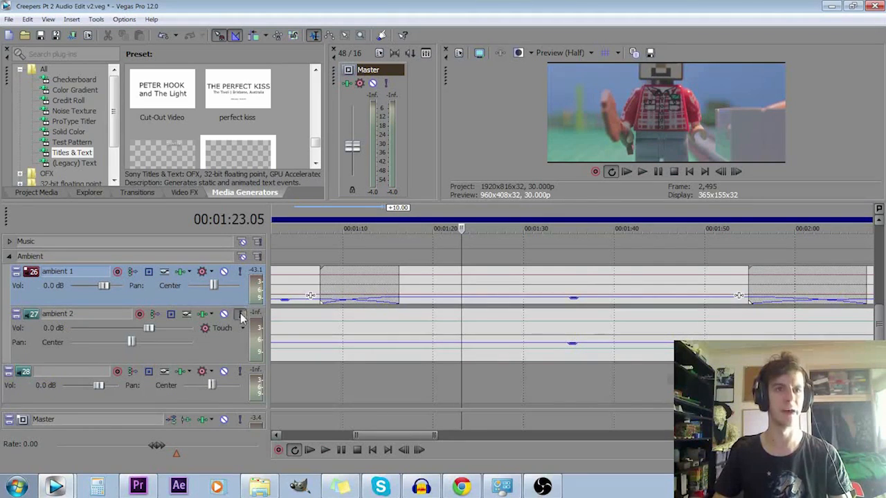
click(240, 315)
click(494, 342)
key(space)
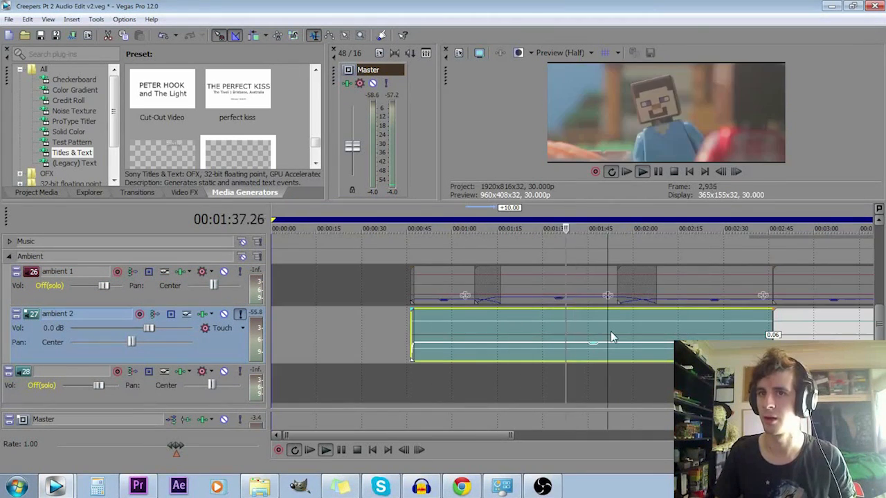
click(608, 334)
key(space)
- Try raising the ambient 2 clip's volume line to the top, play the result and undo the change
drag(622, 343, 621, 288)
key(space)
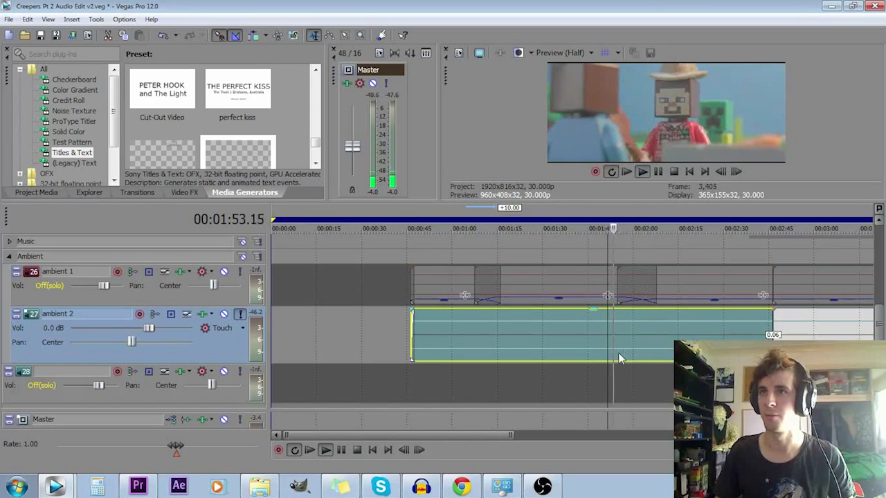
key(space)
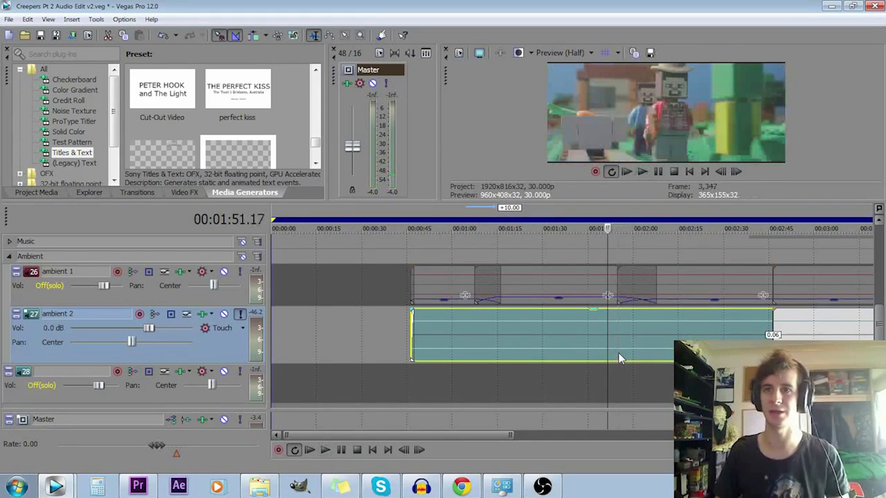
key(ctrl+z)
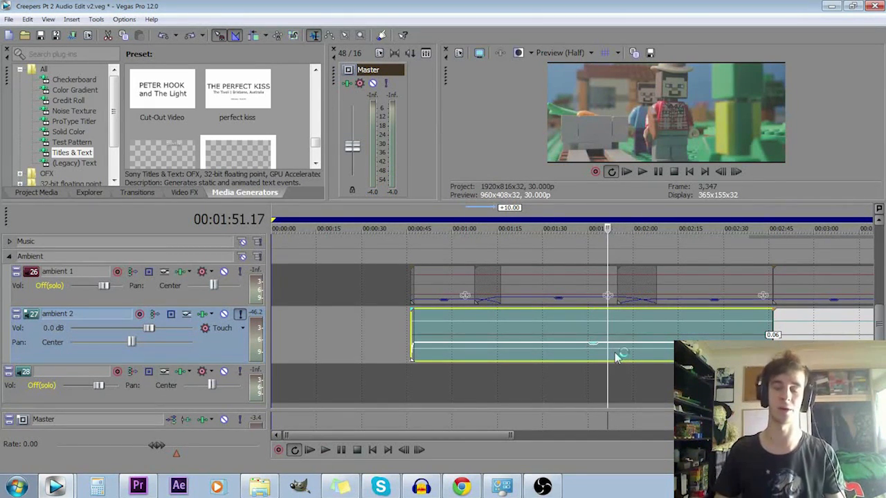
- Turn off the solo on ambient 2 and move the cursor to about 1:10
click(657, 341)
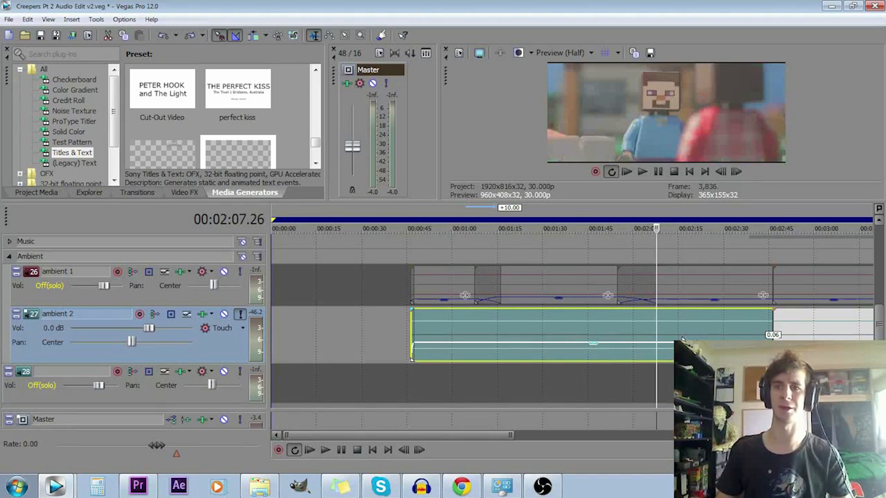
click(240, 315)
click(501, 326)
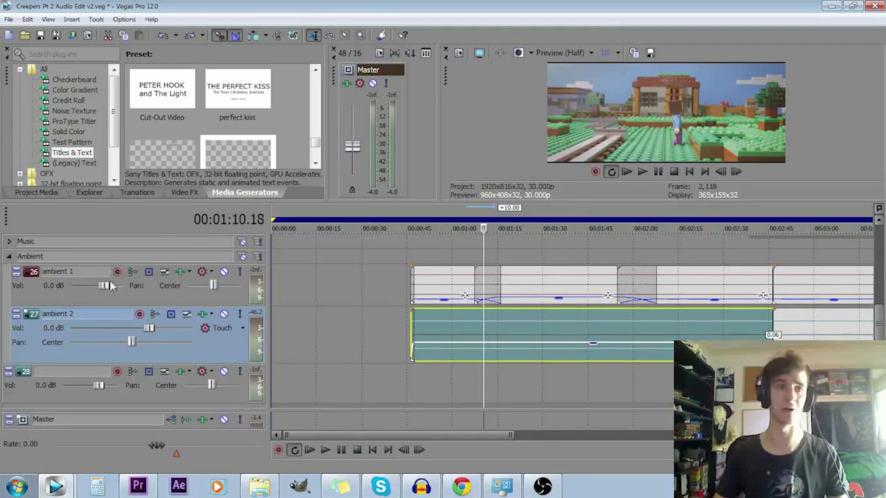
click(239, 315)
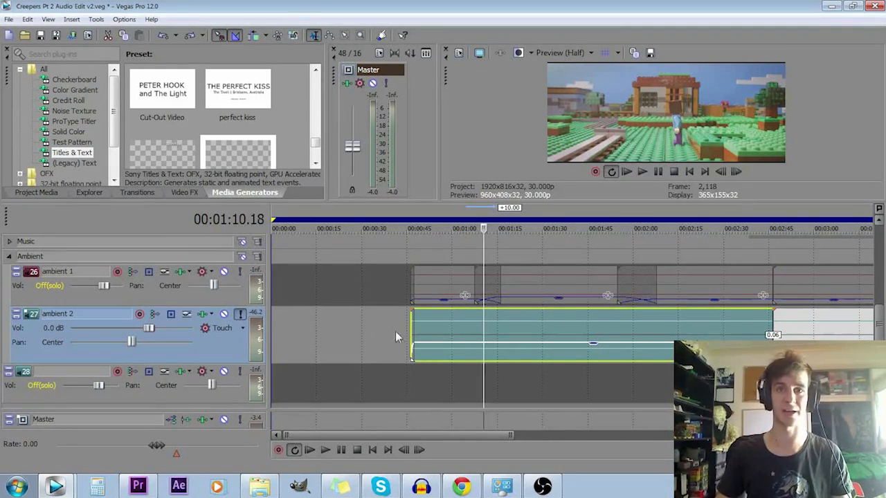
click(239, 315)
- Play both ambient tracks together, muting and unmuting ambient 2 to compare the sound
key(space)
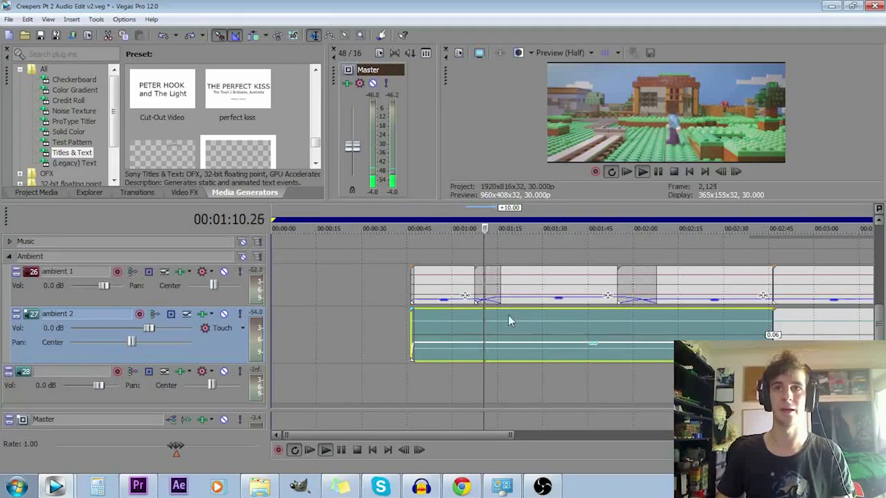
click(225, 315)
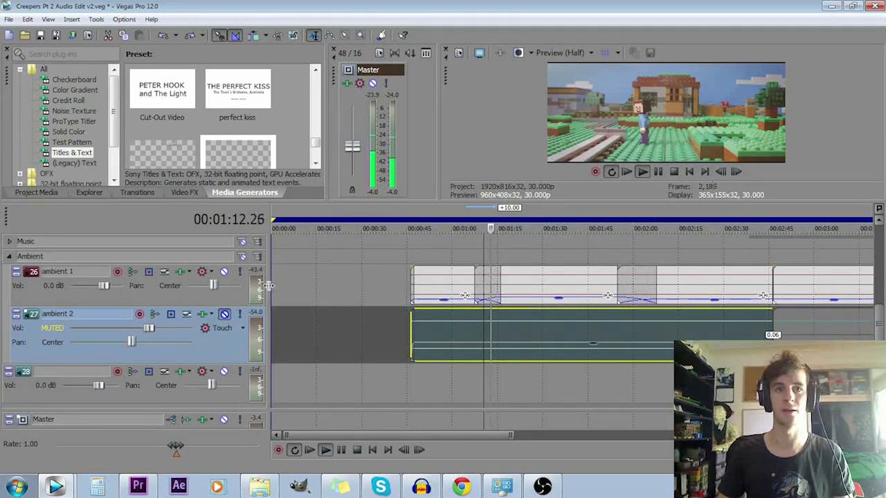
click(224, 315)
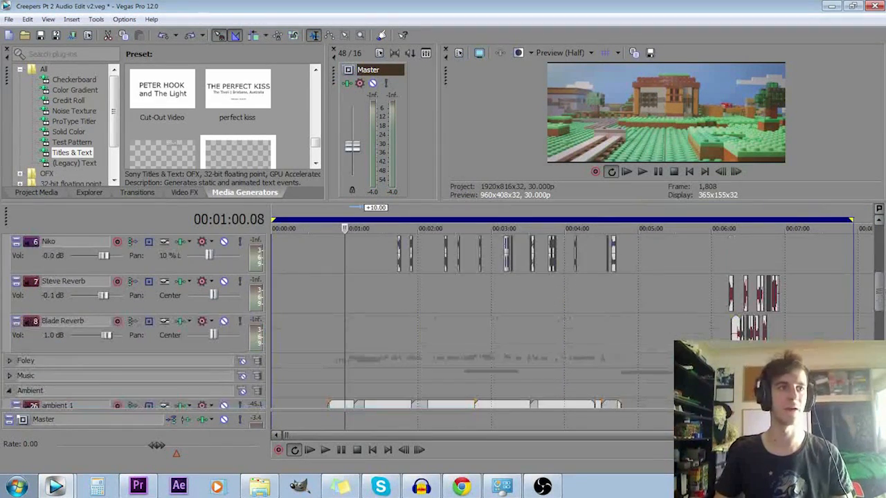
mouse_move(882, 290)
mouse_down()
mouse_move(882, 280)
mouse_move(881, 299)
mouse_up()
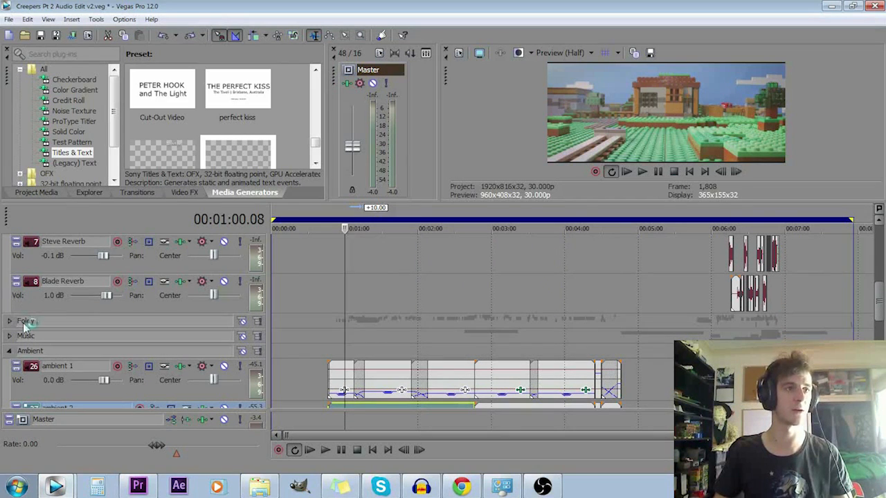
- Collapse the Ambient group, expand the Music group and go to the first music clip
click(9, 351)
click(9, 336)
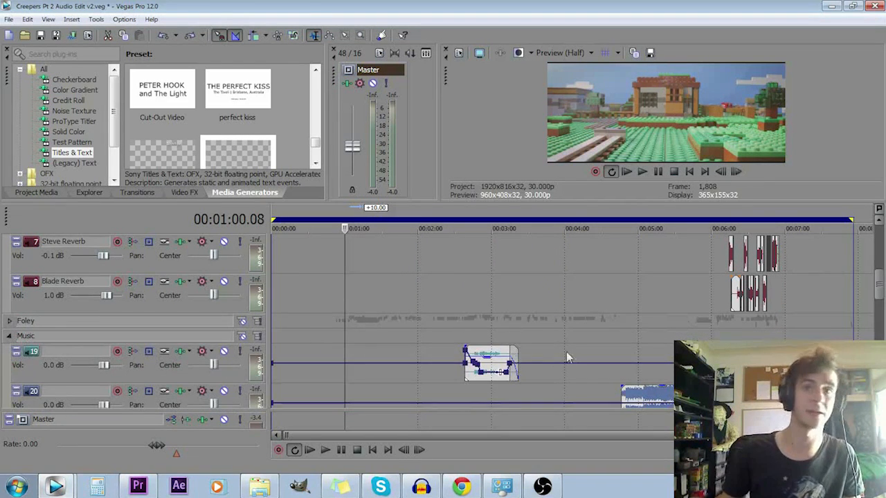
click(458, 370)
drag(881, 290, 880, 306)
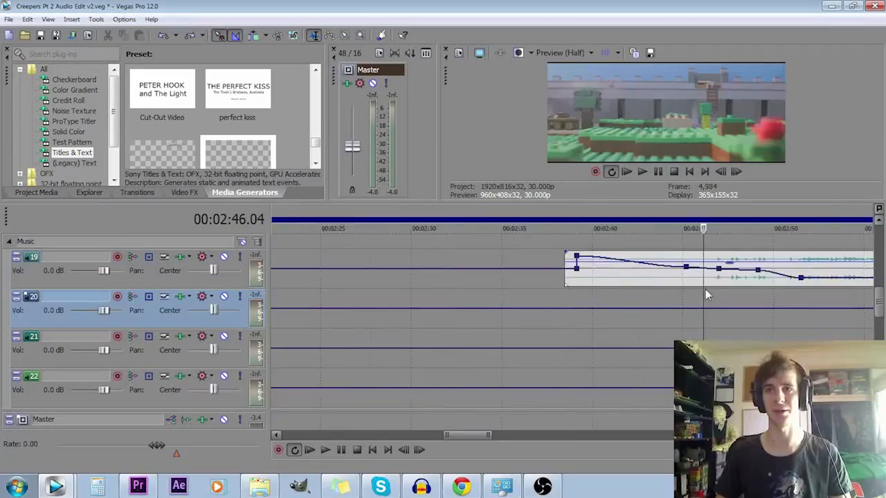
- Examine the volume envelope on the first music clip and the next music clip near 4:46
scroll(695, 294, down, 5)
scroll(635, 289, up, 4)
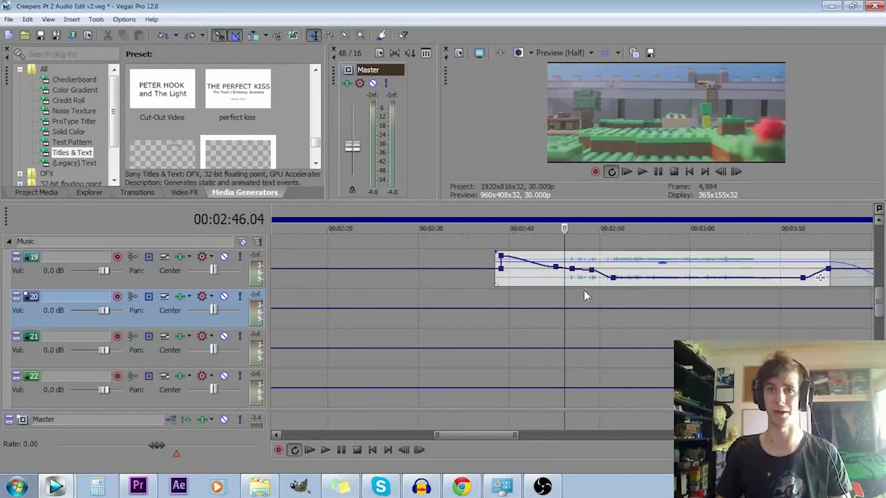
click(589, 292)
click(650, 293)
scroll(649, 293, down, 4)
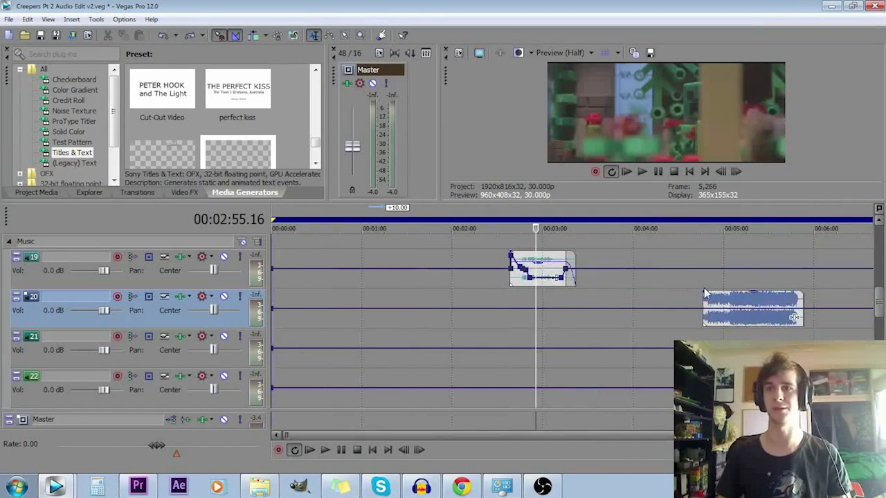
click(704, 293)
scroll(707, 287, up, 3)
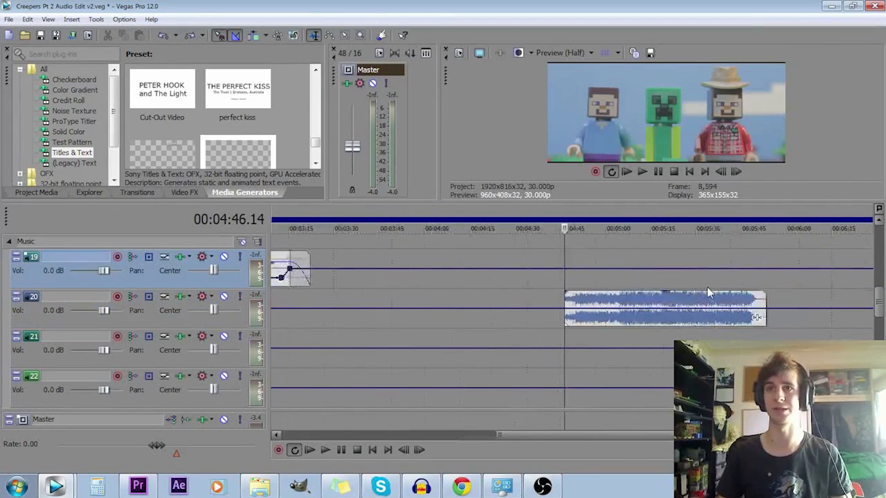
click(596, 285)
scroll(732, 302, down, 2)
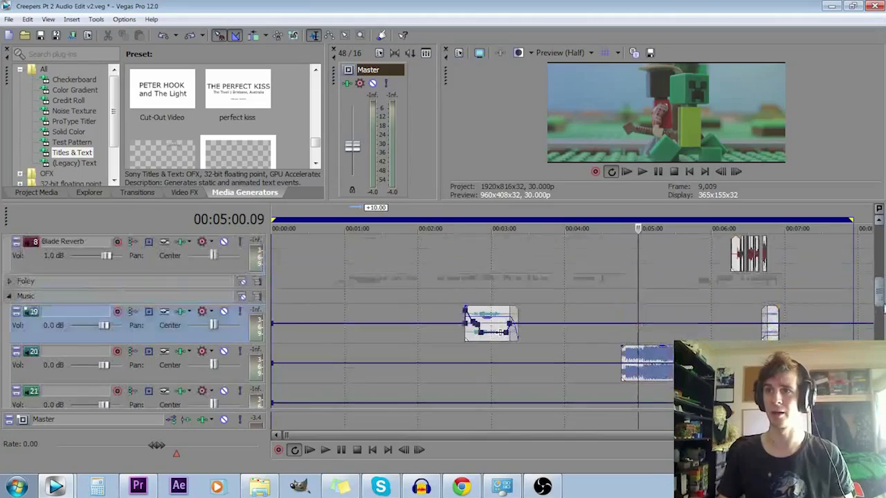
scroll(881, 296, up, 2)
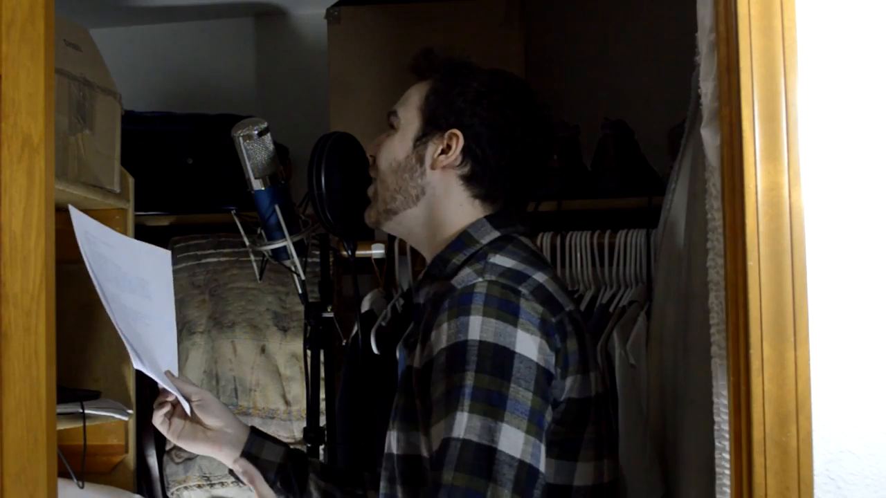
- Collapse the Music group, expand the Foley group and look through its footstep, clothing rustle and environment tracks
click(10, 336)
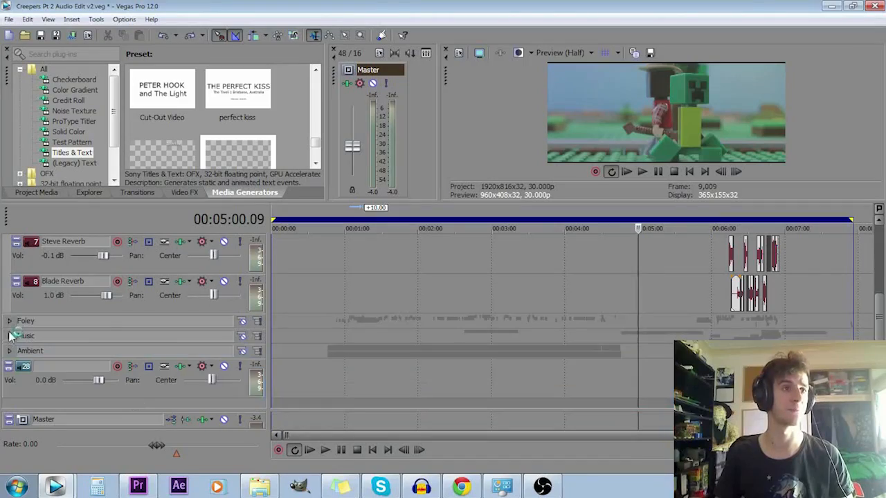
click(9, 320)
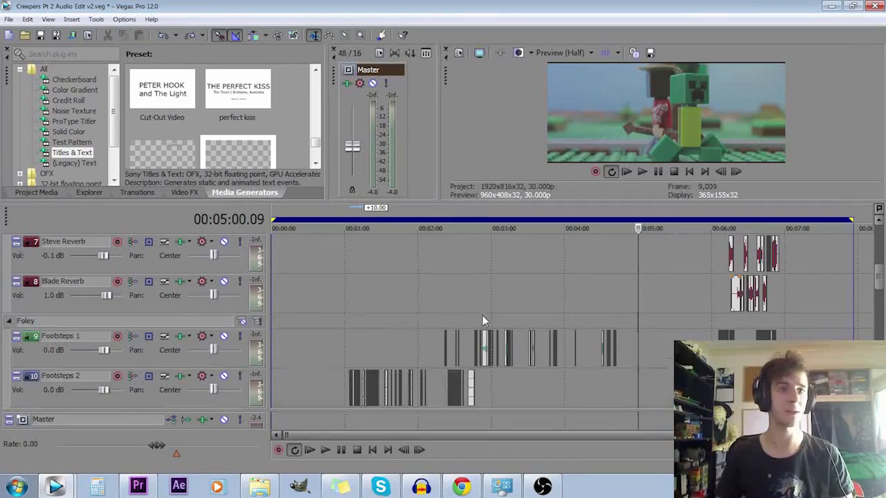
click(445, 349)
drag(879, 276, 880, 297)
scroll(506, 321, up, 8)
scroll(505, 319, down, 10)
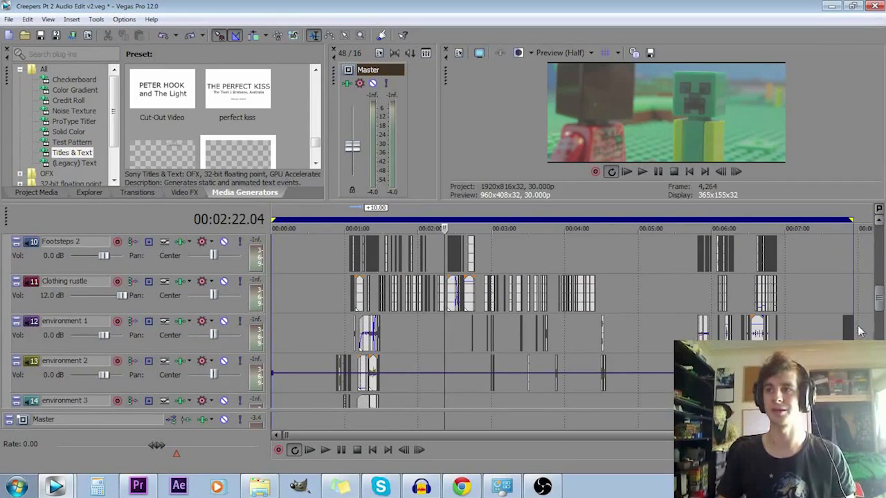
click(872, 298)
drag(879, 308, 878, 294)
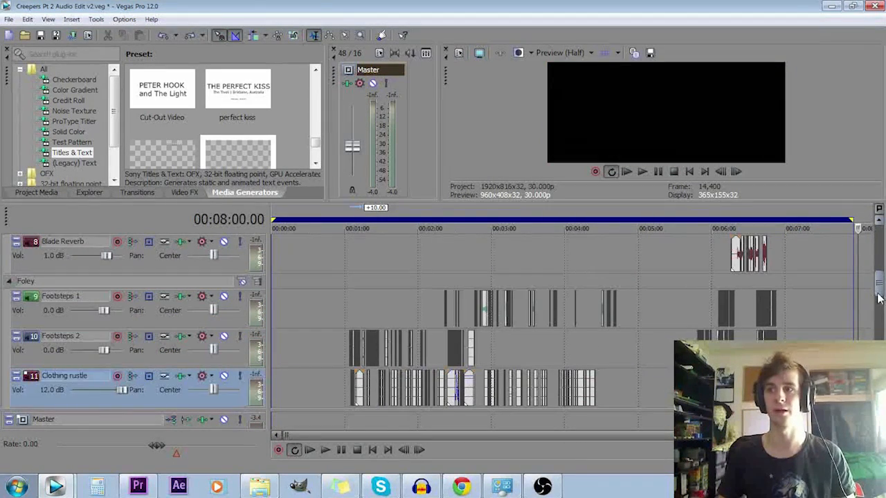
- Solo the Footsteps 1, Footsteps 2 and Clothing rustle tracks and play them from about 1:03
click(338, 283)
click(392, 296)
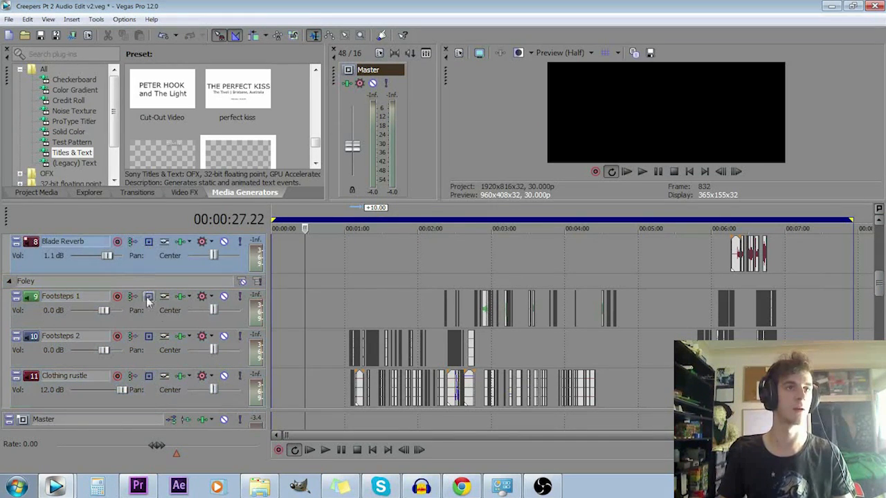
click(153, 313)
ctrl+click(152, 352)
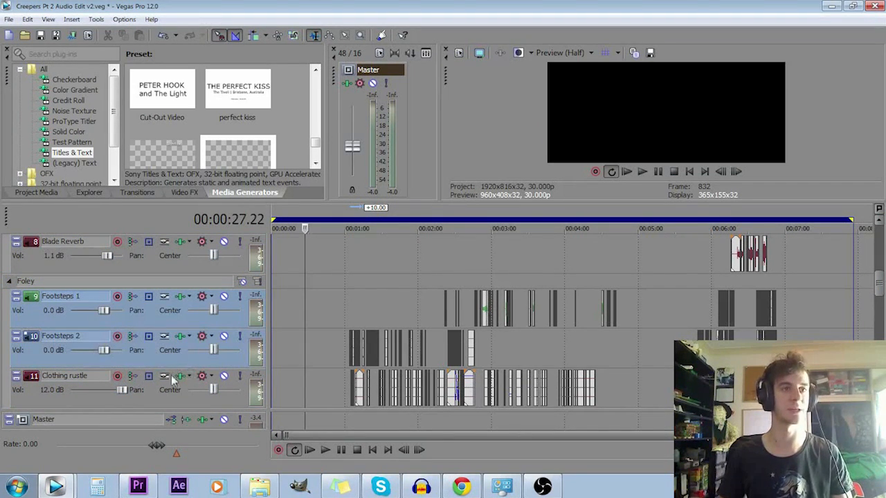
ctrl+click(149, 392)
click(350, 302)
scroll(416, 318, up, 2)
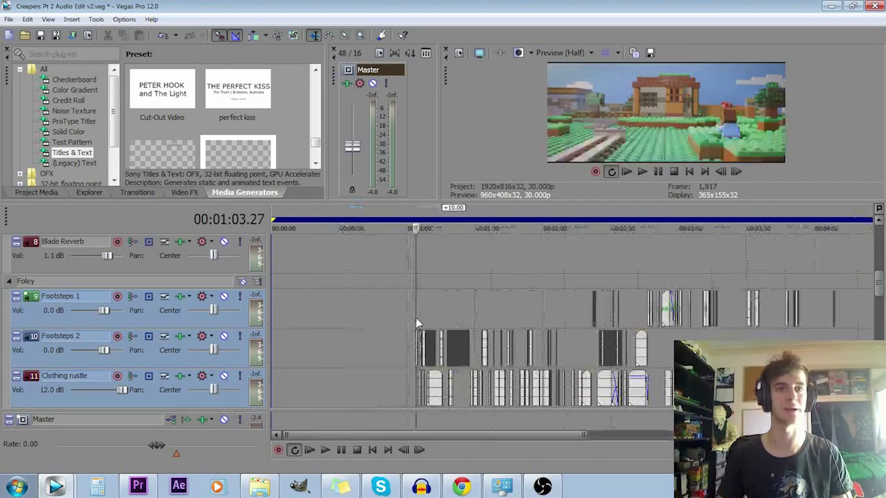
key(space)
click(240, 296)
scroll(574, 314, up, 2)
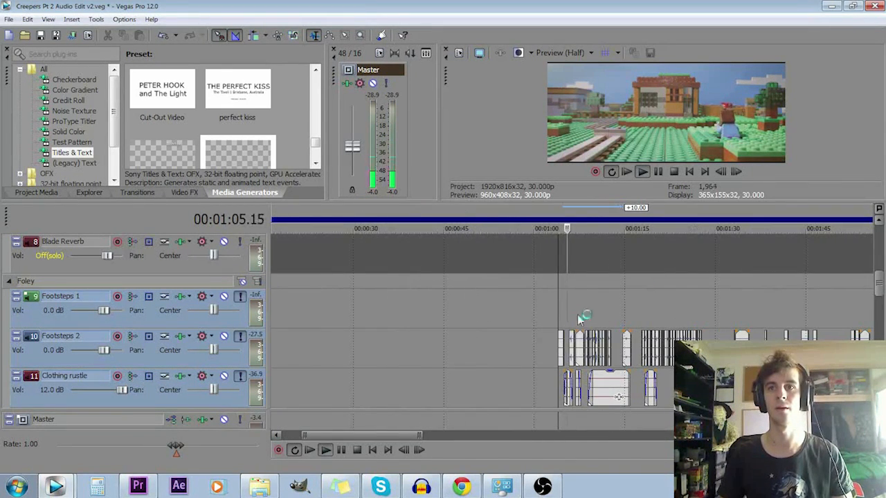
key(space)
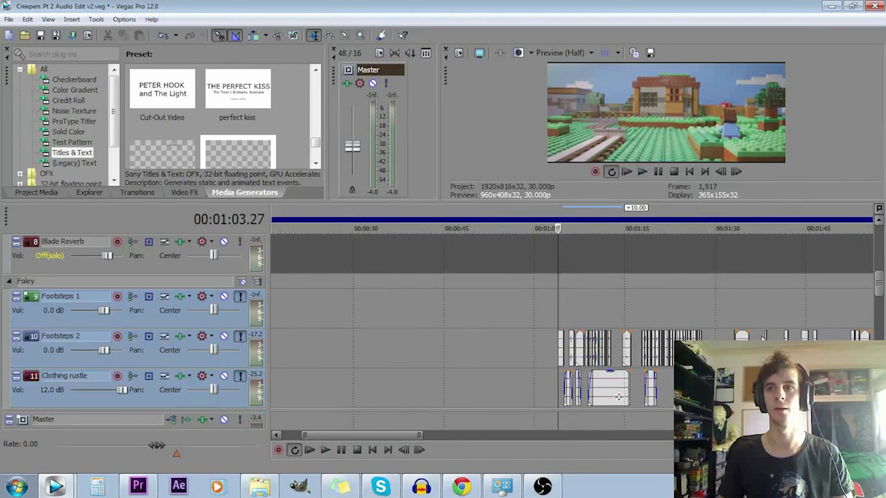
- Play the soloed footstep and clothing rustle tracks from about 2:41 and again near 2:55
scroll(638, 305, down, 4)
click(514, 313)
scroll(533, 314, up, 5)
key(space)
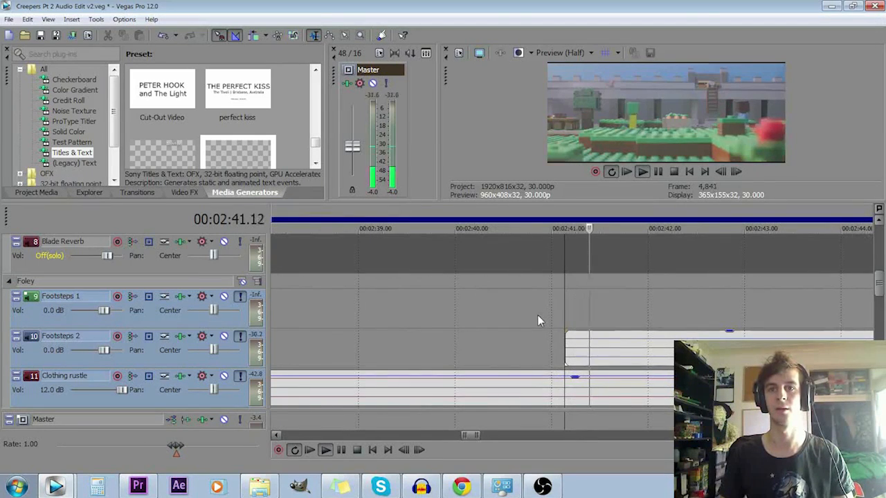
scroll(541, 316, down, 1)
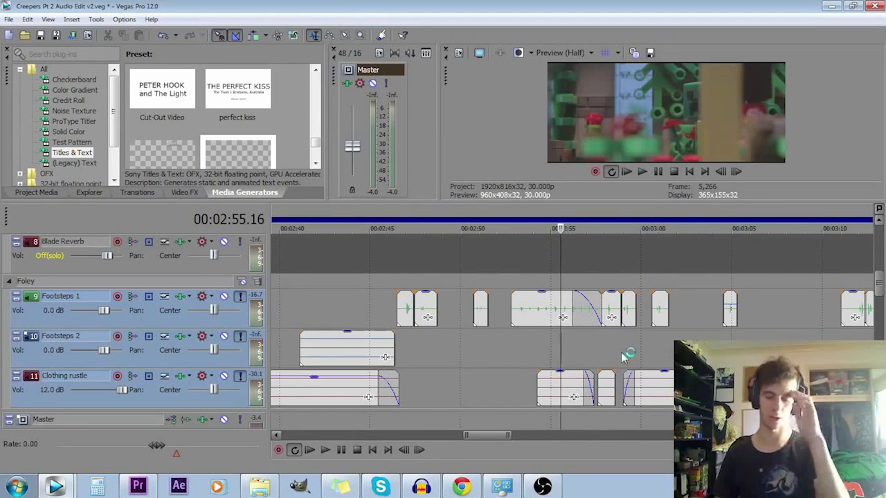
key(space)
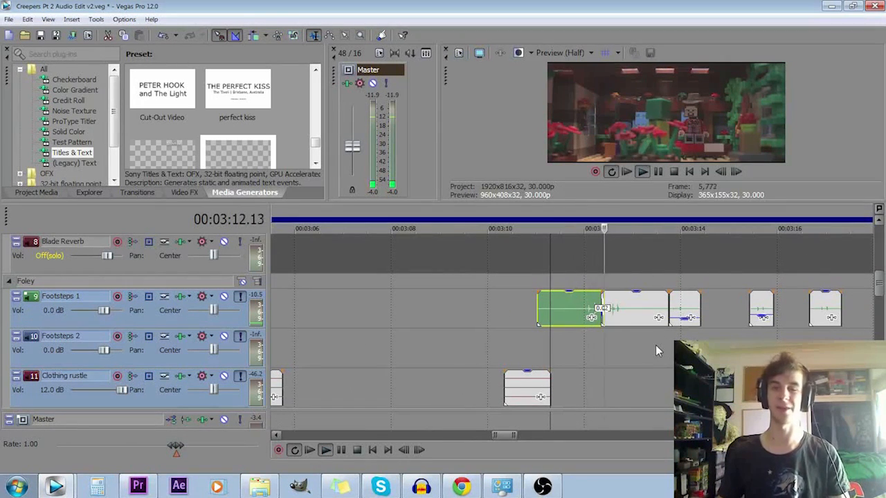
- Go to the short Footsteps 1 clip near 3:15 and play it together with the clothing rustle
scroll(676, 371, down, 1)
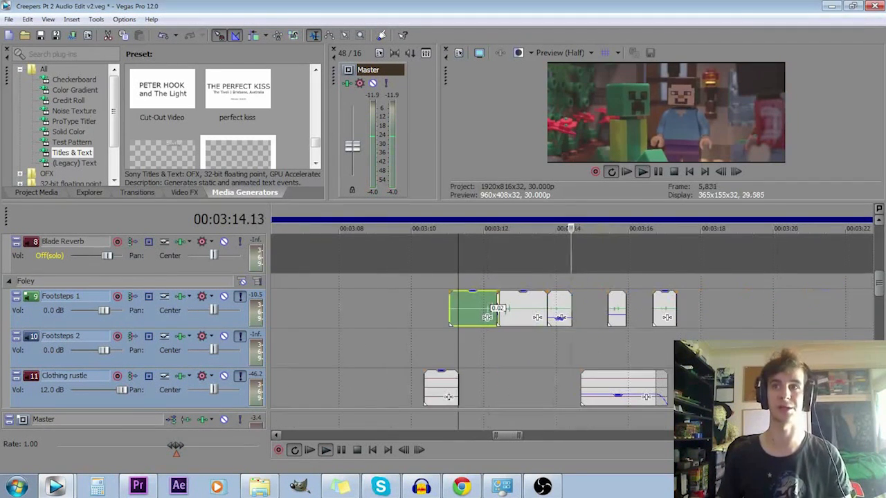
click(609, 333)
scroll(642, 336, up, 5)
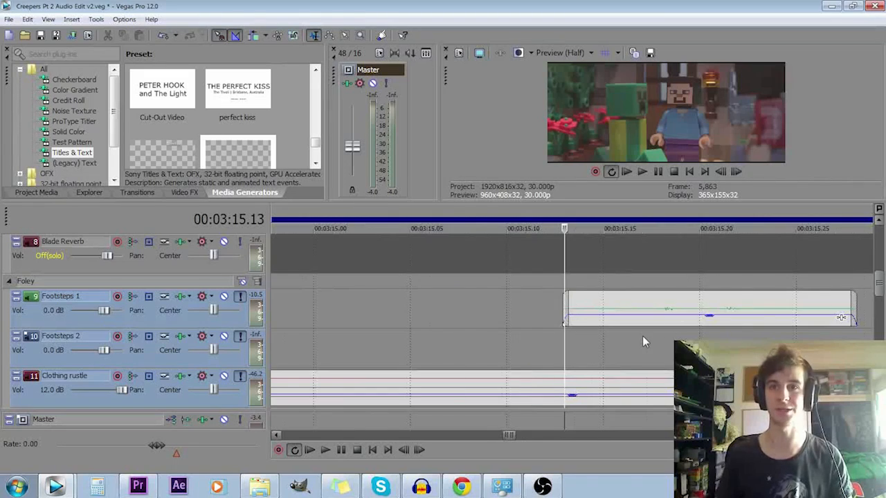
scroll(642, 336, down, 5)
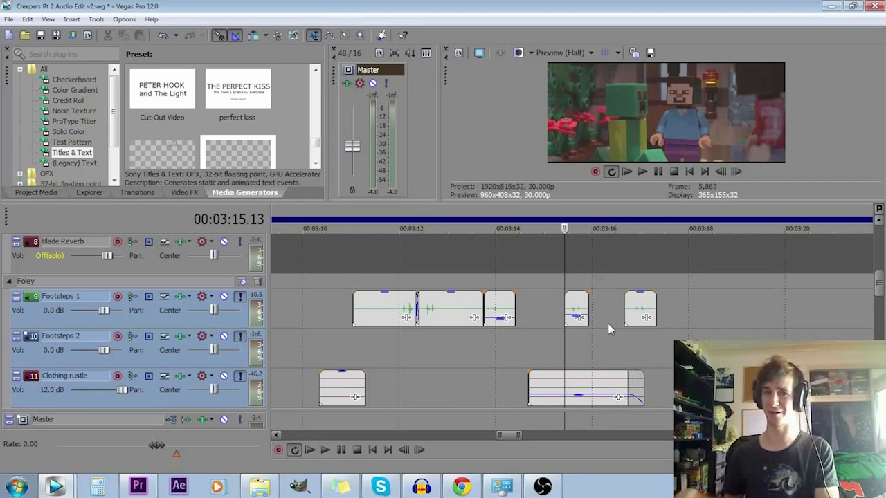
key(space)
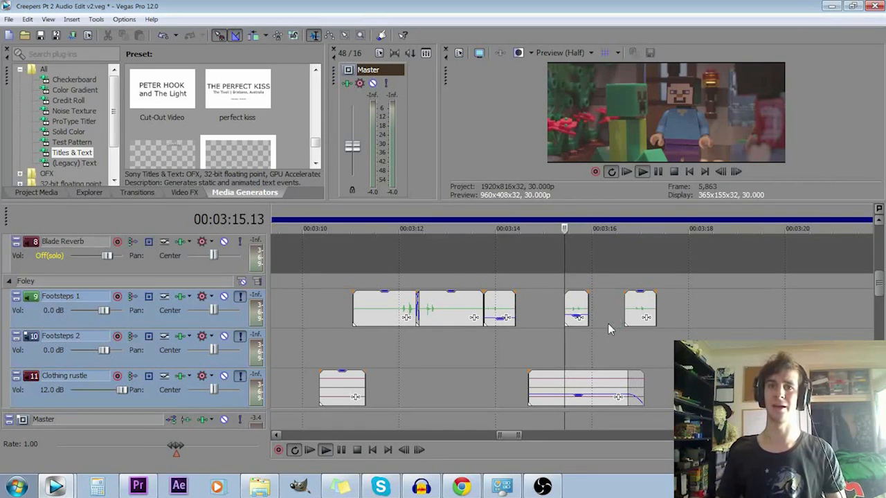
key(space)
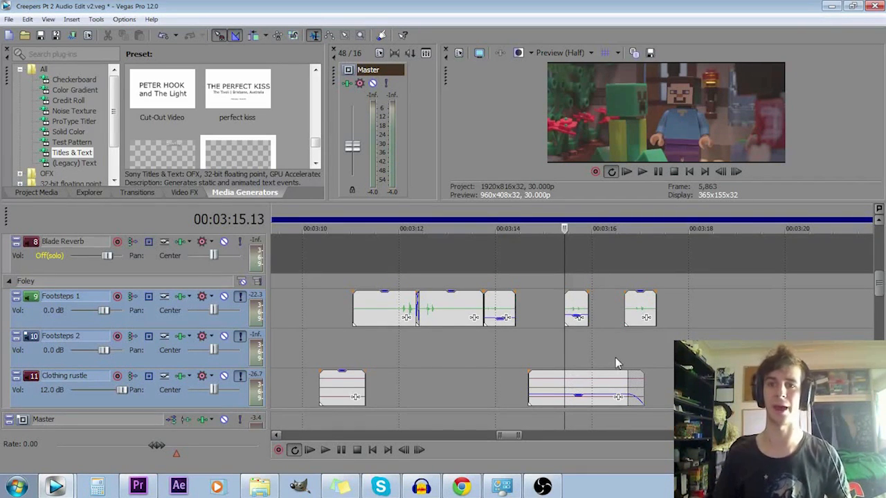
- Look through the environment tracks and their layered clips around 2:39 and 1:20
scroll(622, 357, down, 3)
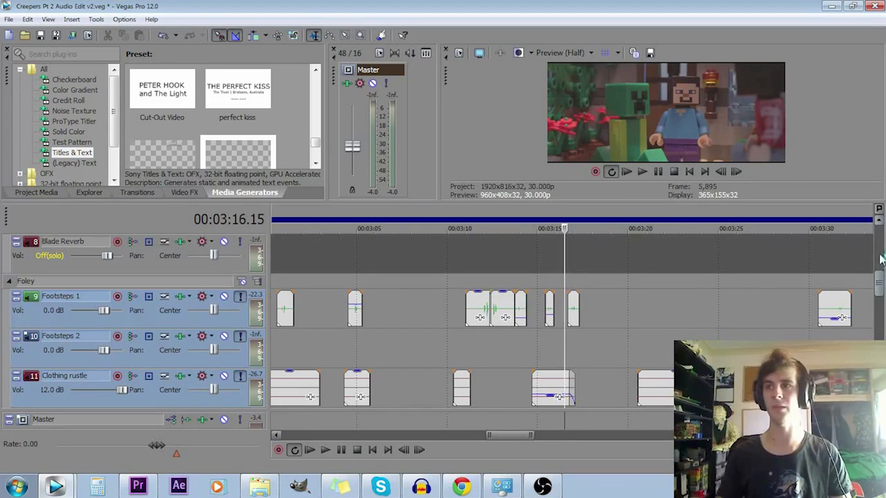
drag(879, 279, 879, 316)
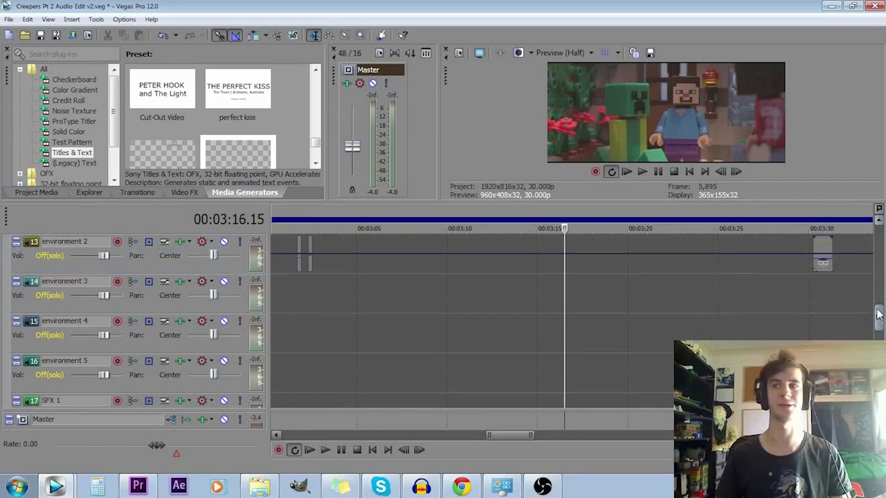
scroll(832, 302, down, 3)
click(397, 337)
scroll(510, 345, up, 3)
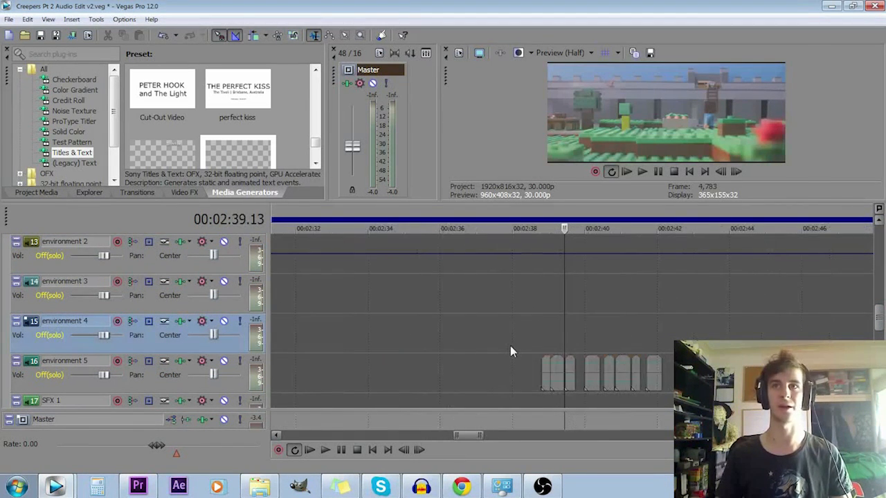
scroll(510, 345, down, 1)
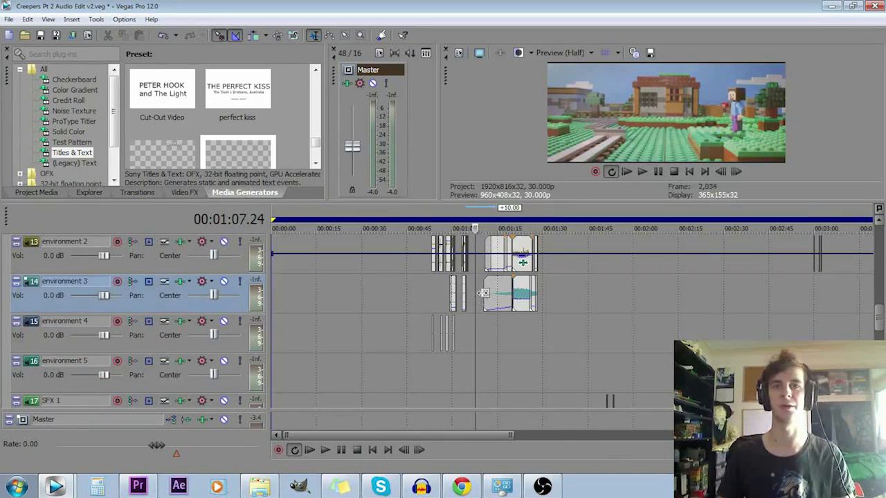
- Solo the environment 3 track and play its clips from about 1:10 and from about 1:20
click(645, 315)
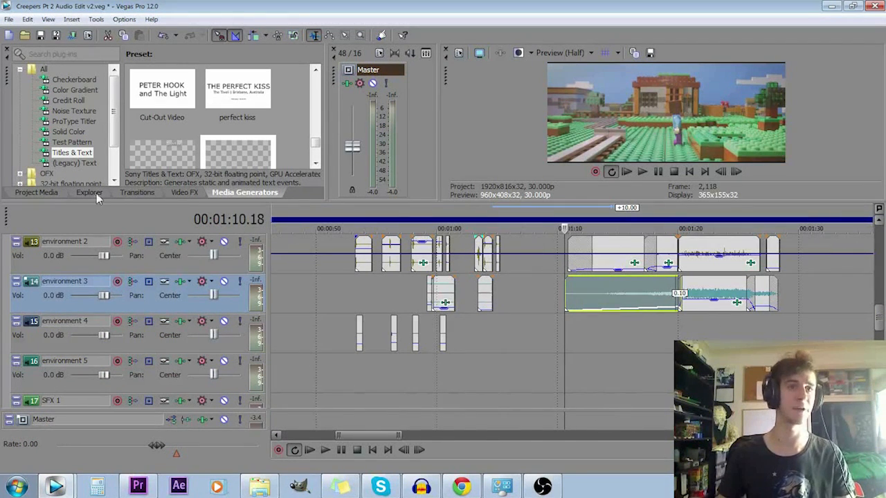
click(239, 281)
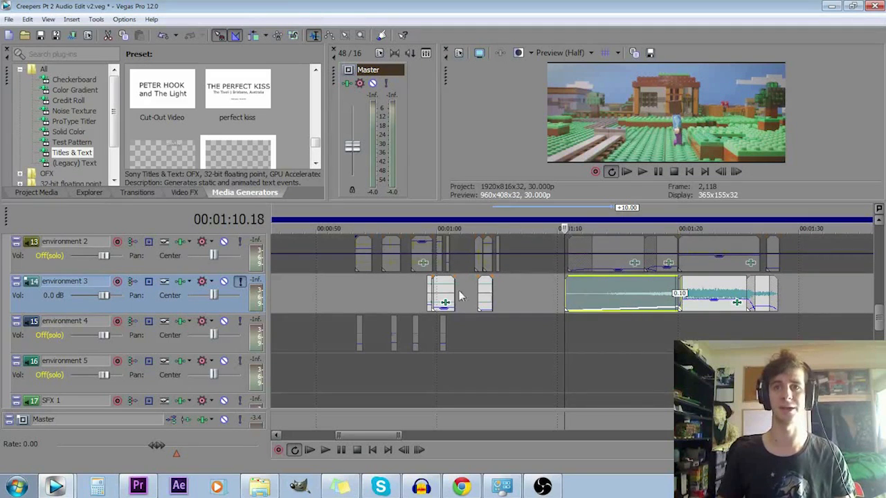
key(space)
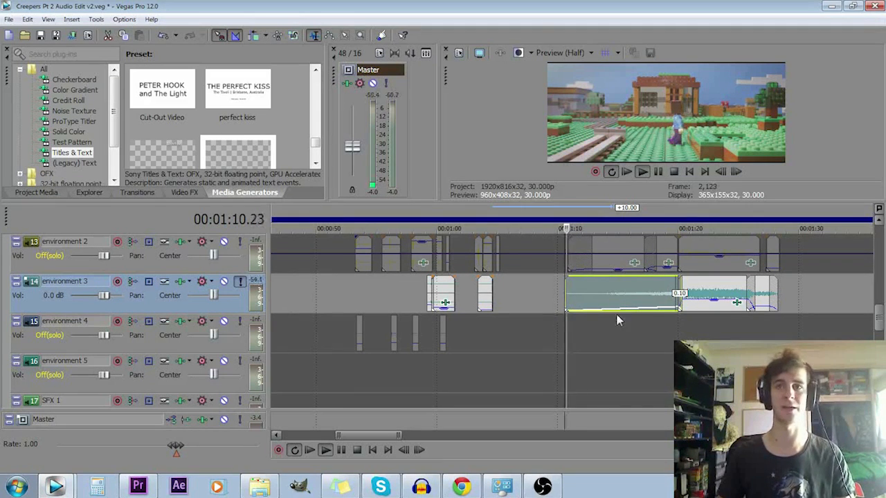
click(681, 285)
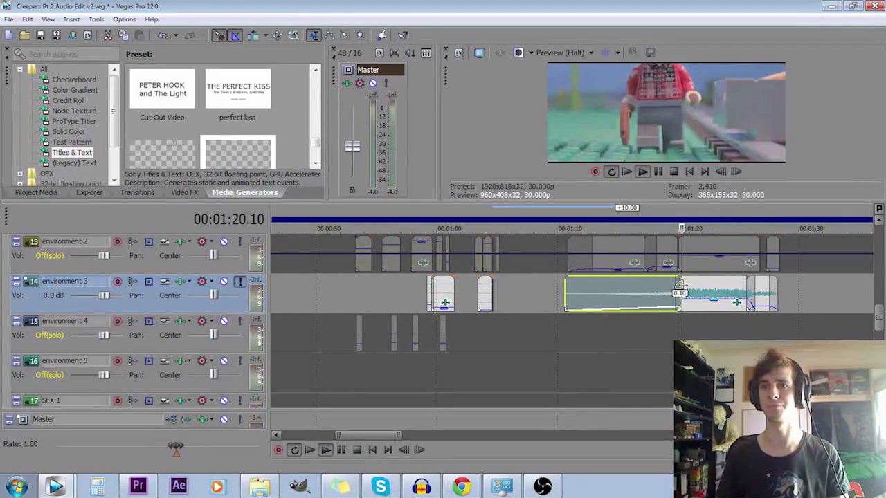
scroll(845, 325, up, 2)
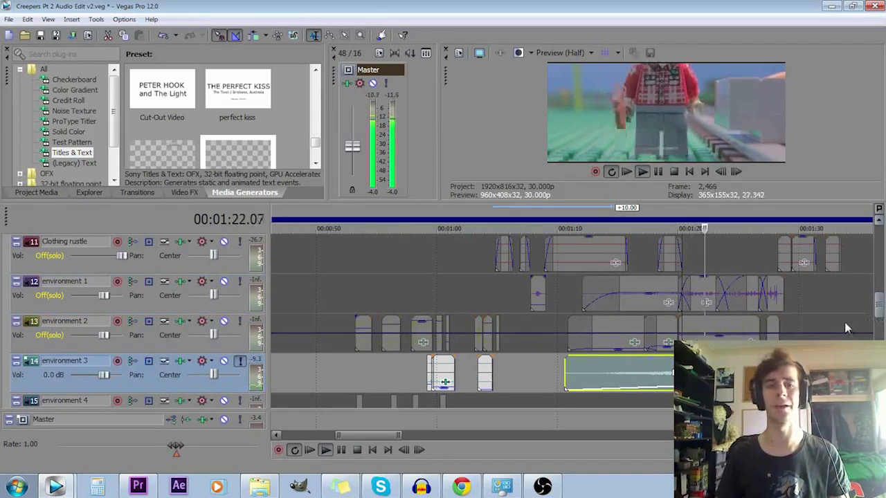
key(space)
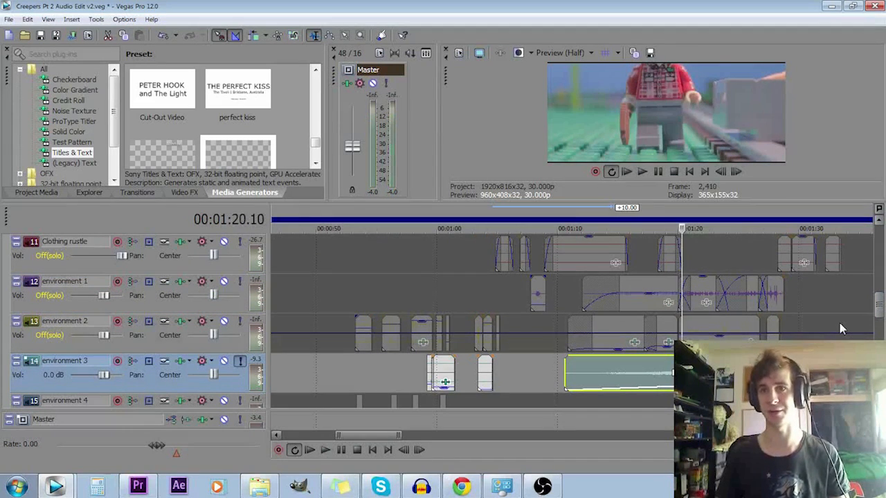
- Add environment 2 to the solo and play it with environment 3 from about 1:20
click(240, 321)
scroll(574, 346, up, 3)
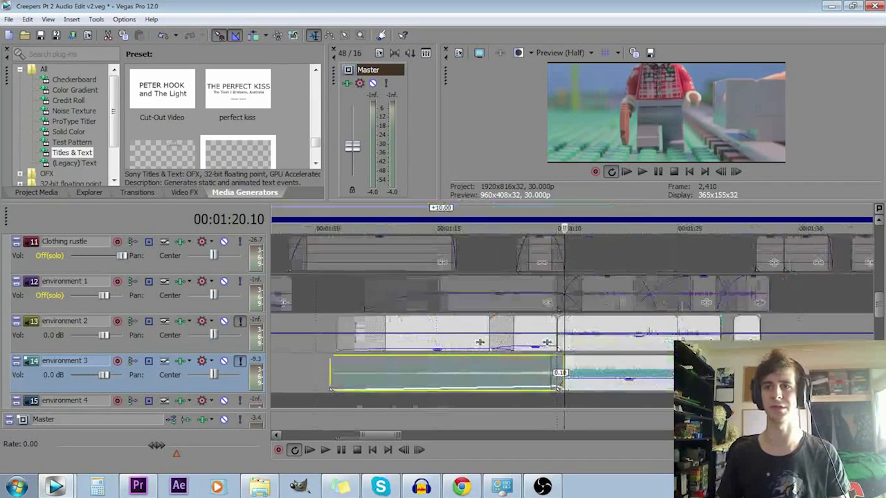
key(space)
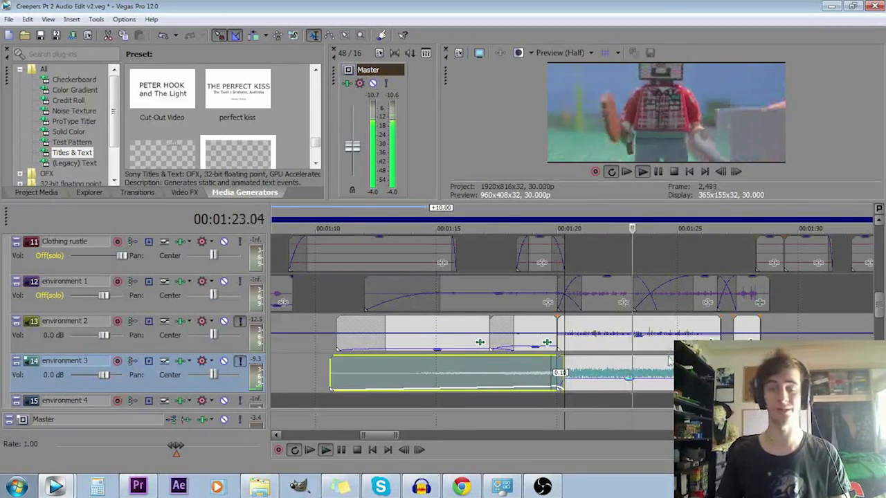
click(563, 326)
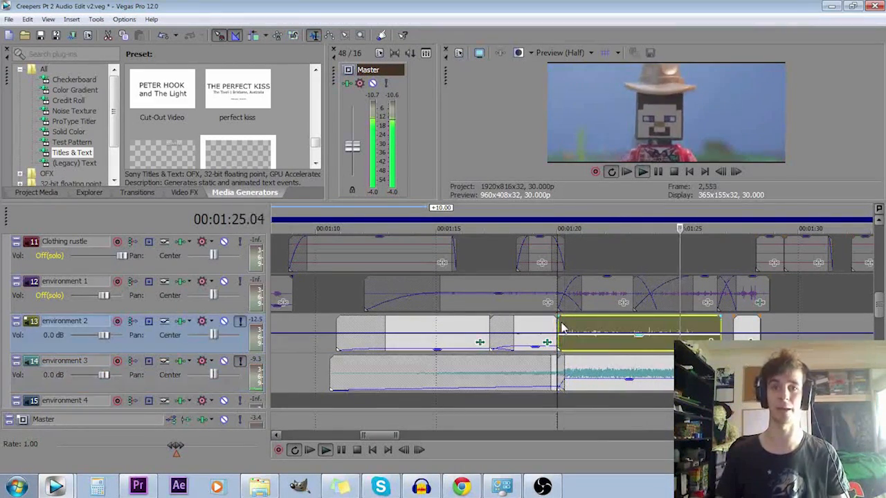
- Add environment 1 to the solo and play all three environment tracks together from about 1:21
key(space)
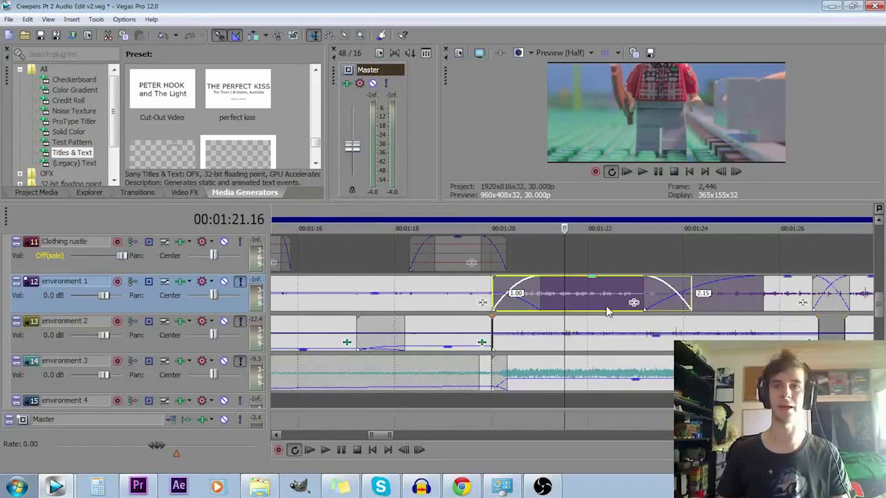
key(space)
- Take environment 2 and environment 3 out of the solo and play environment 1 alone from about 1:21
key(space)
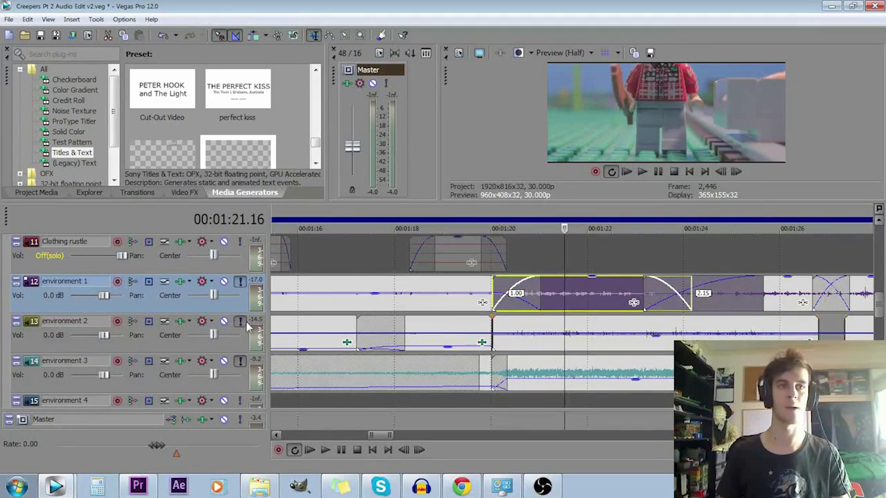
click(239, 322)
click(240, 361)
key(space)
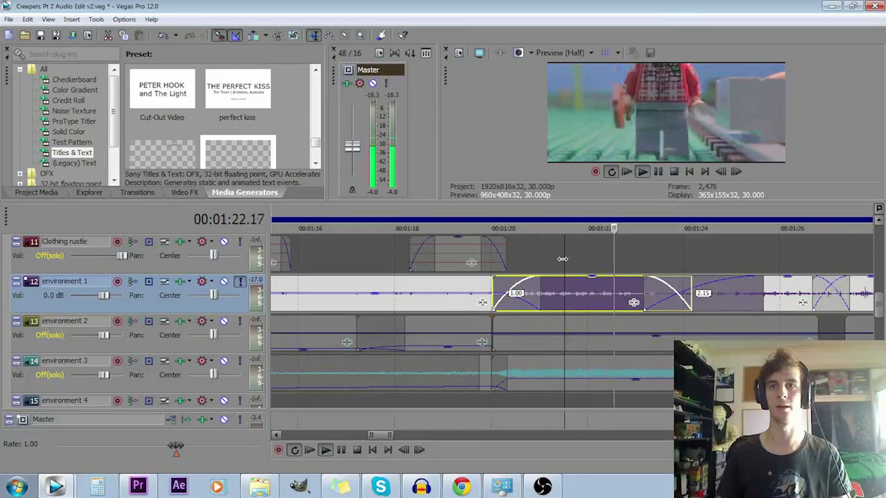
key(space)
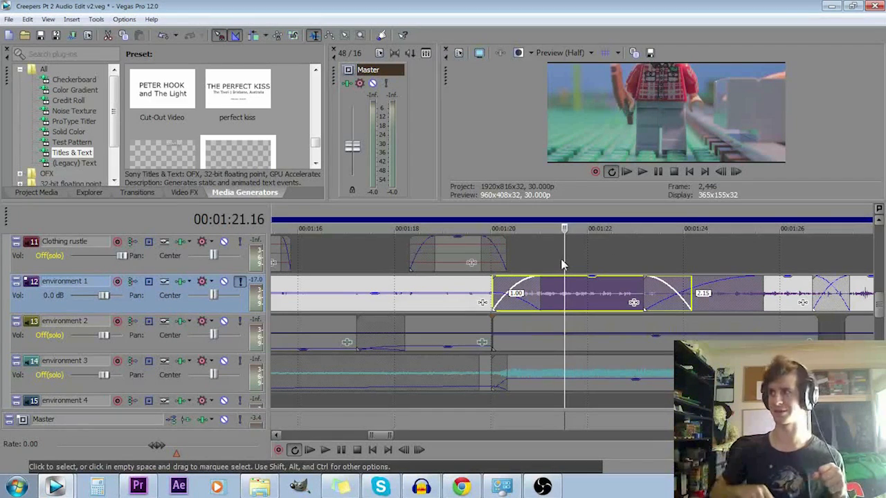
- Play the last clip of the environment 1 sequence, near 1:27
click(614, 291)
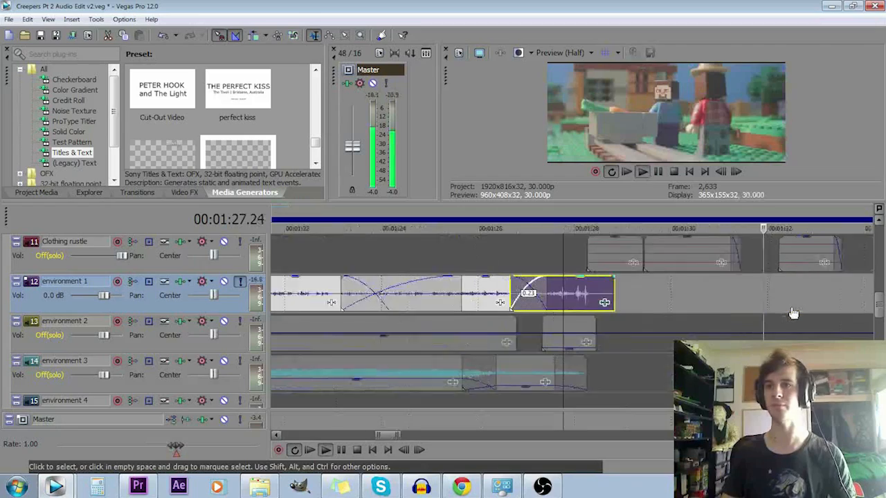
scroll(794, 313, up, 2)
key(space)
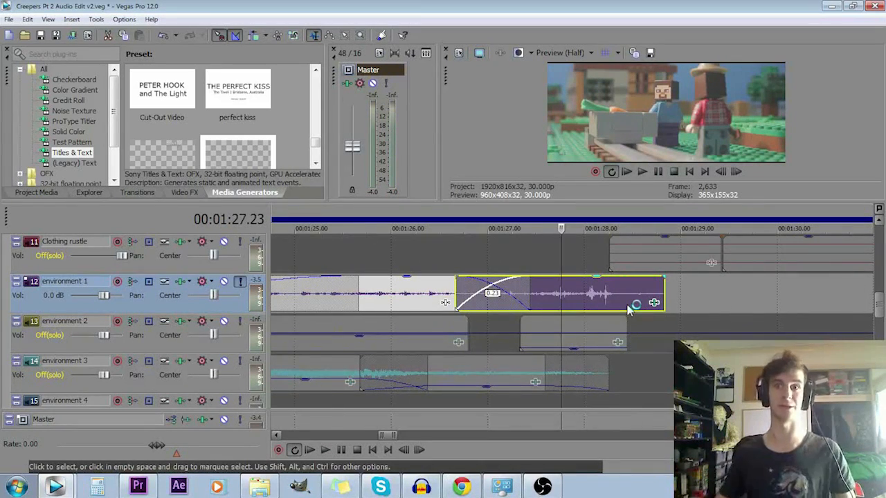
- Move to the environment 2 clip at about 6:05 and play the full mix from there with no track soloed
scroll(629, 310, down, 3)
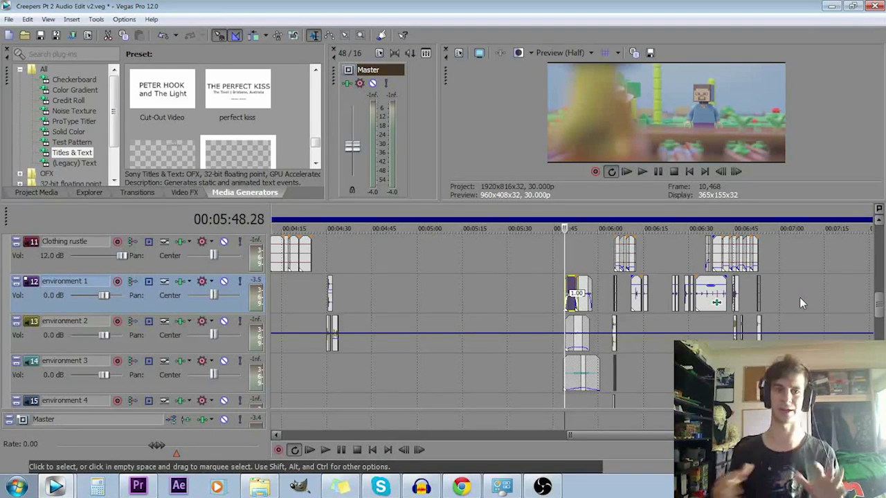
click(630, 319)
scroll(623, 315, up, 5)
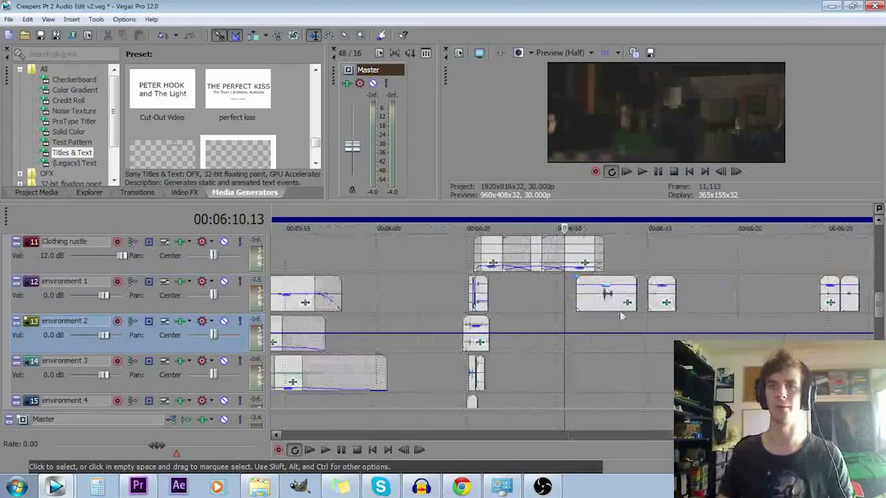
scroll(291, 325, up, 3)
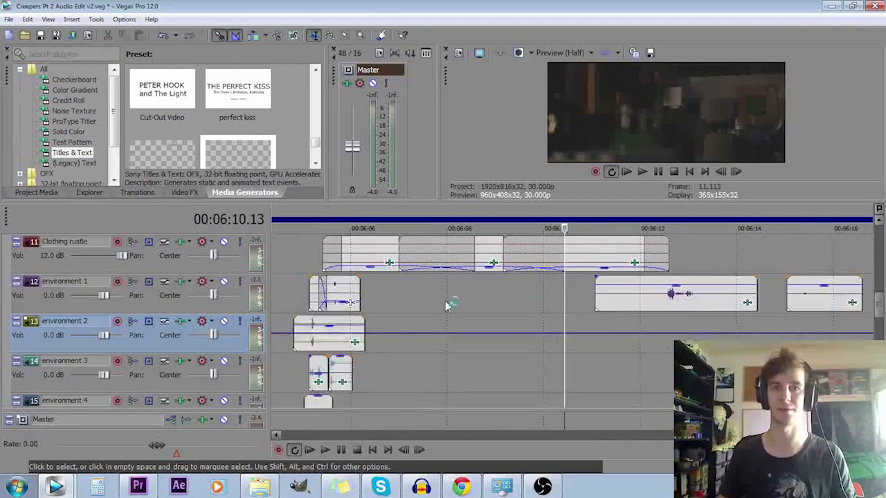
click(308, 325)
scroll(469, 351, up, 4)
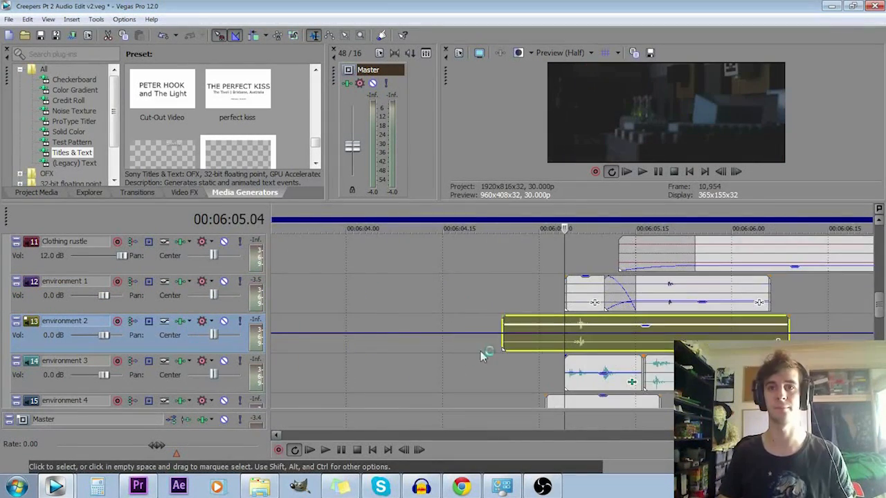
mouse_move(879, 305)
mouse_down()
mouse_move(879, 286)
mouse_move(879, 327)
mouse_move(879, 299)
mouse_up()
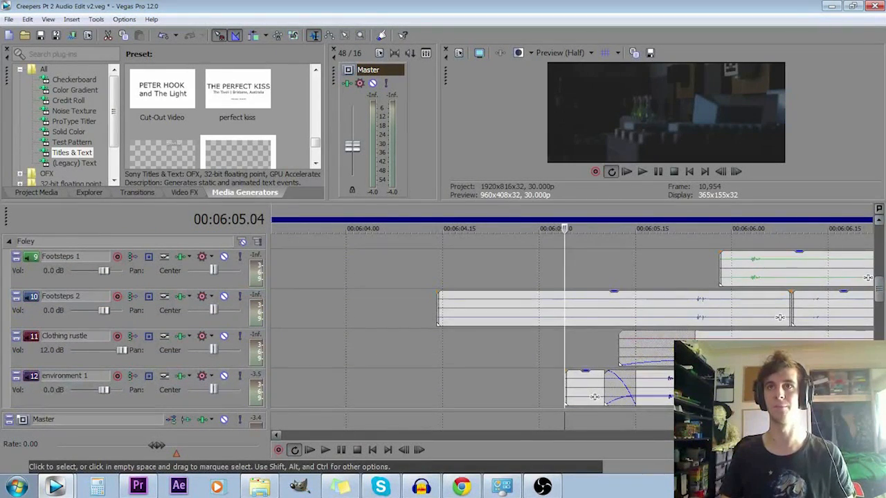
key(space)
key(space)
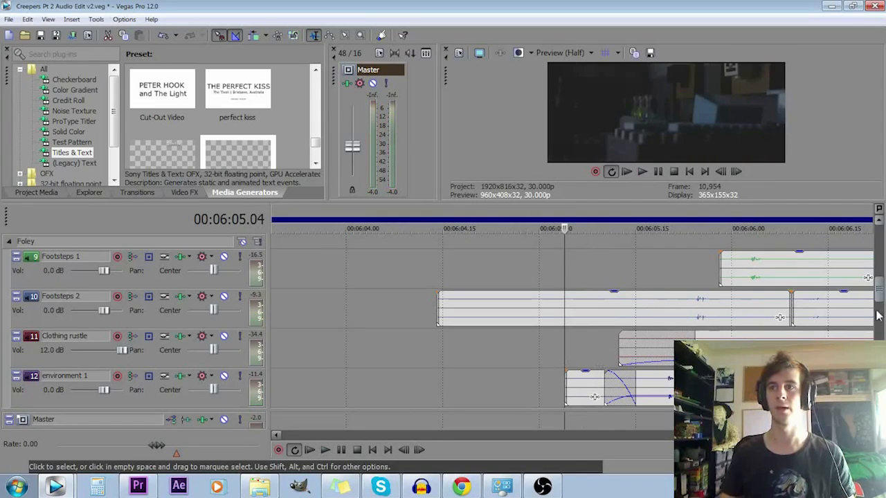
- Solo environment 3 and play it alone from about 6:05
mouse_move(881, 294)
mouse_down()
mouse_move(879, 313)
mouse_move(879, 305)
mouse_up()
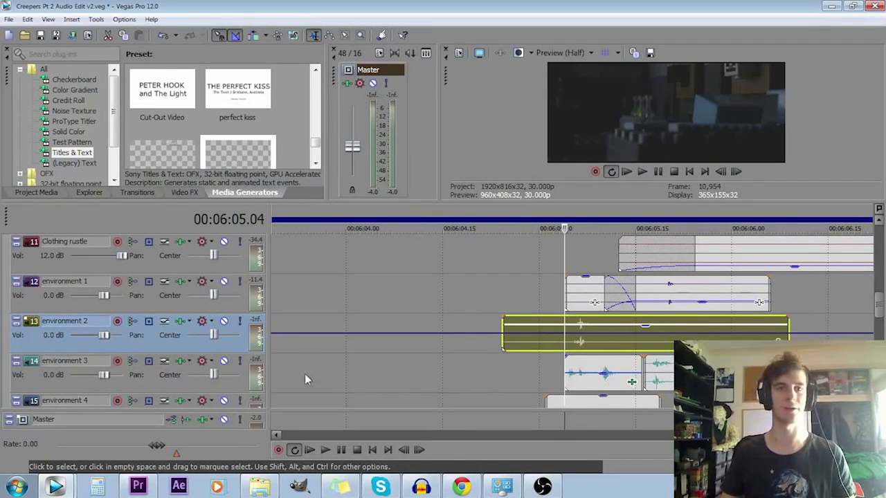
click(239, 362)
key(space)
key(space)
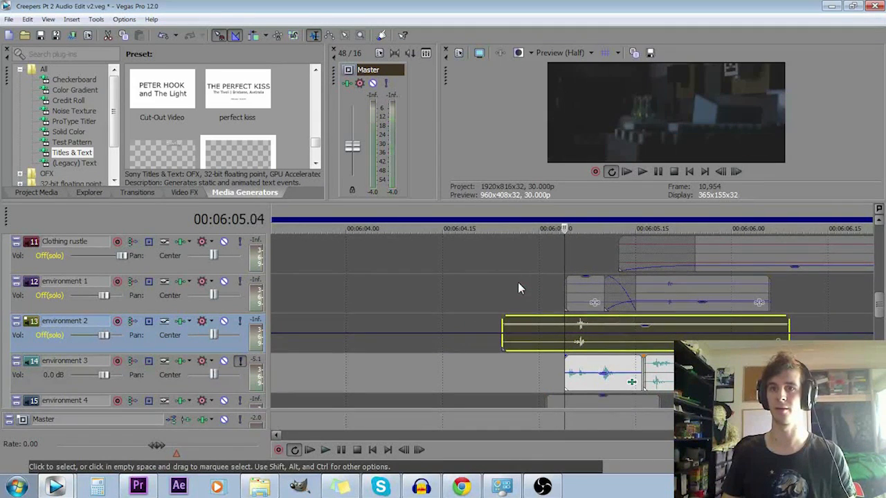
- Add environment 2 to the solo and play it with environment 3 from about 6:05
click(238, 322)
key(space)
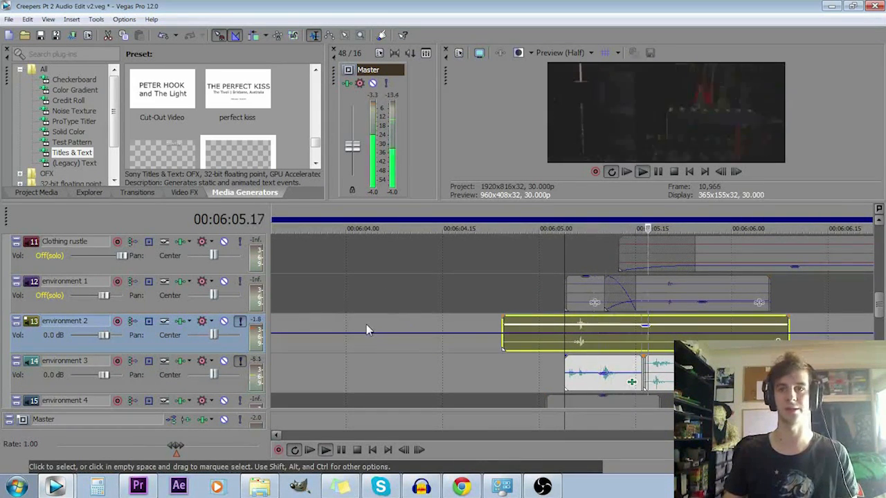
key(space)
- Take environment 3 out of the solo and play environment 2 alone from about 6:05
key(space)
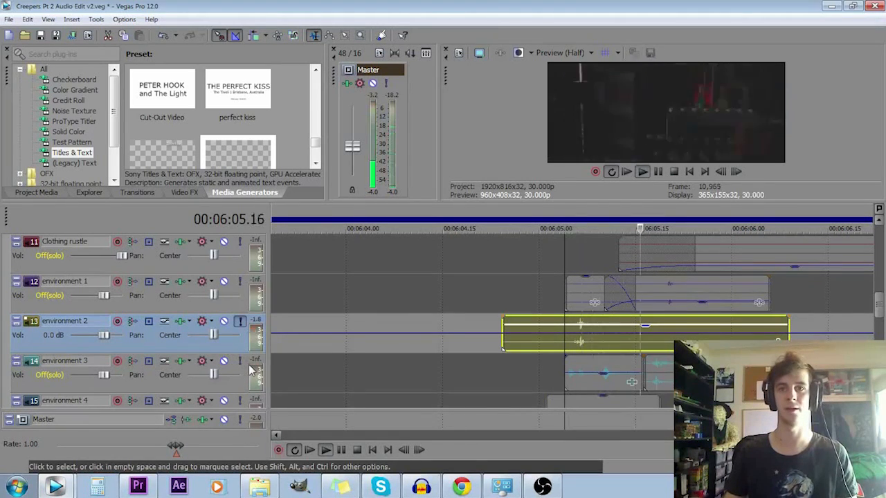
key(space)
click(239, 361)
- Put environment 3 and environment 1 back in the solo and play all three environment tracks from about 6:05
click(239, 361)
click(239, 281)
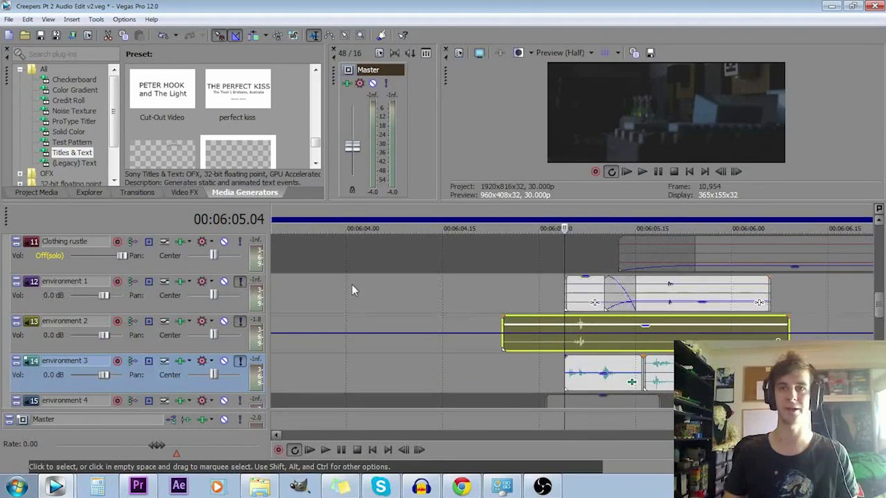
key(space)
key(space)
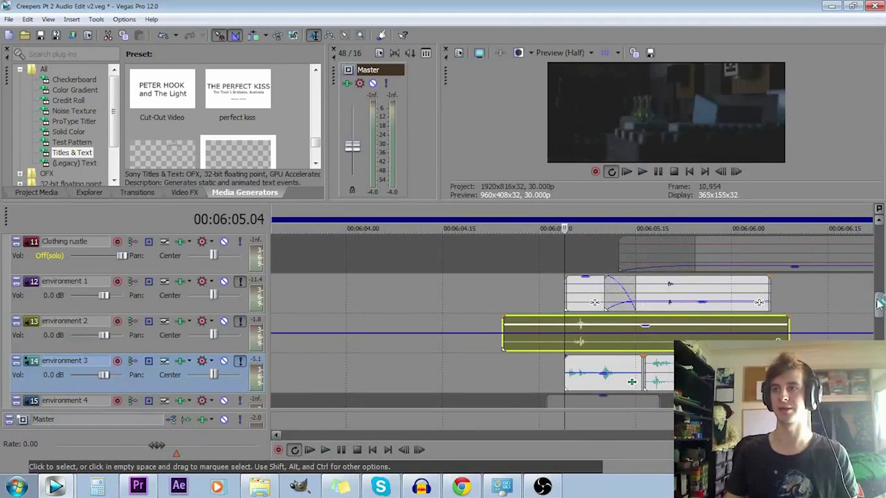
- Play the soloed environment tracks from the second environment 3 clip, just after 6:05
drag(878, 303, 878, 318)
click(670, 303)
scroll(670, 303, up, 2)
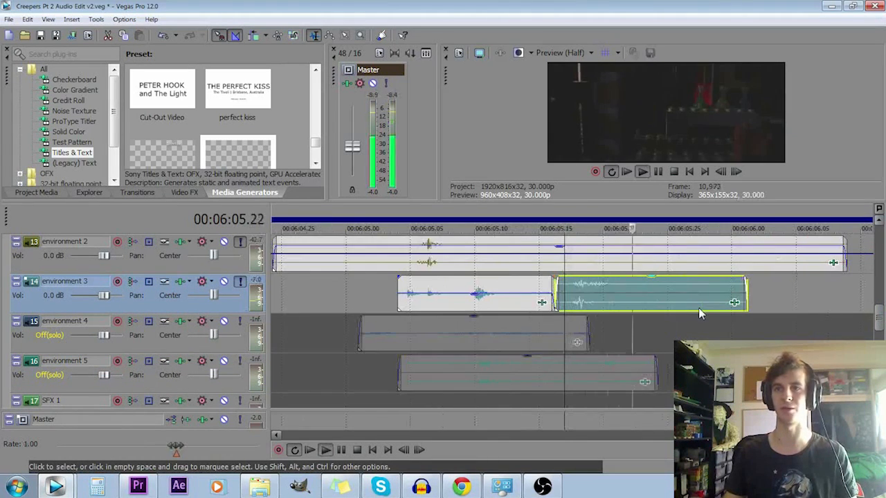
scroll(693, 308, down, 5)
- Add environment 4 to the solo and play the mix from the start of its clip at 6:05
click(239, 321)
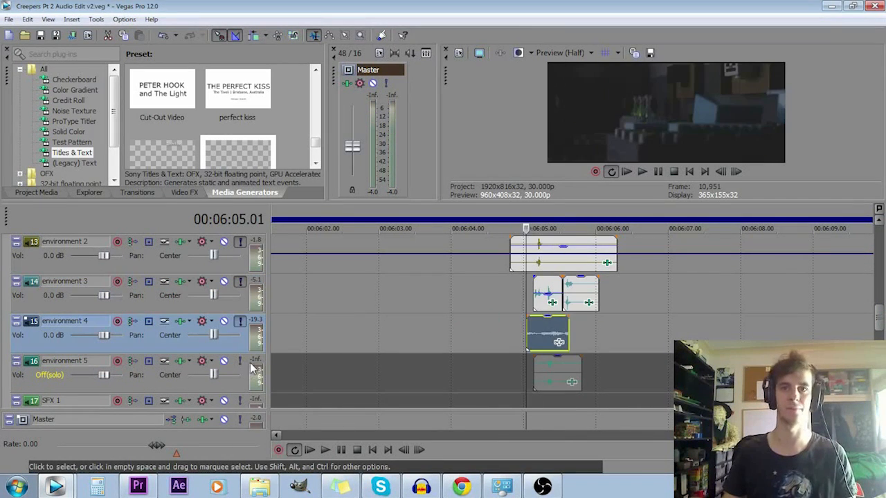
key(space)
key(space)
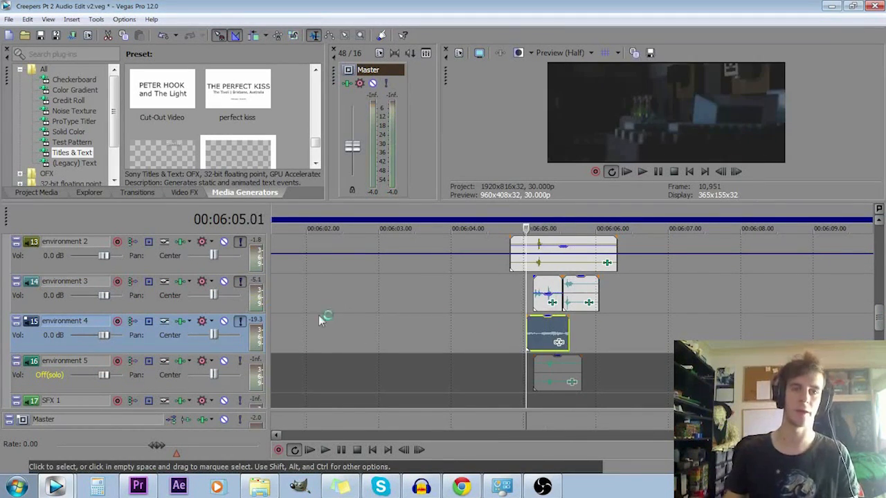
- Add environment 5 to the solo and play all five environment tracks together from about 6:05
click(240, 361)
click(540, 384)
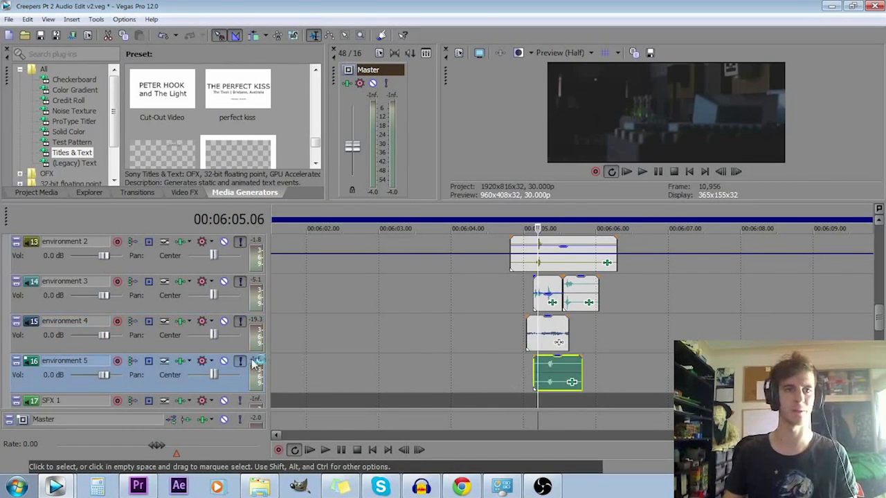
key(space)
key(space)
drag(878, 308, 880, 295)
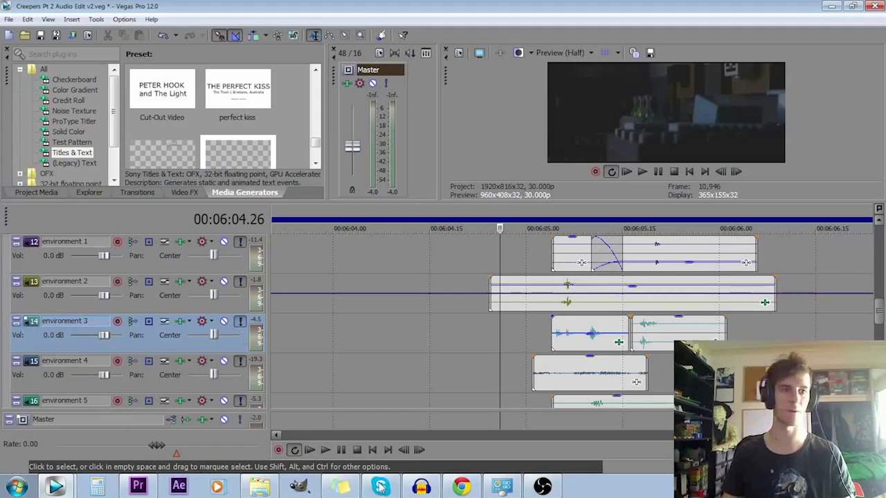
- Switch to Windows Explorer, open the COMPLETE FILMMAKER BUNDLE folder in Documents, and return to Vegas Pro
click(265, 490)
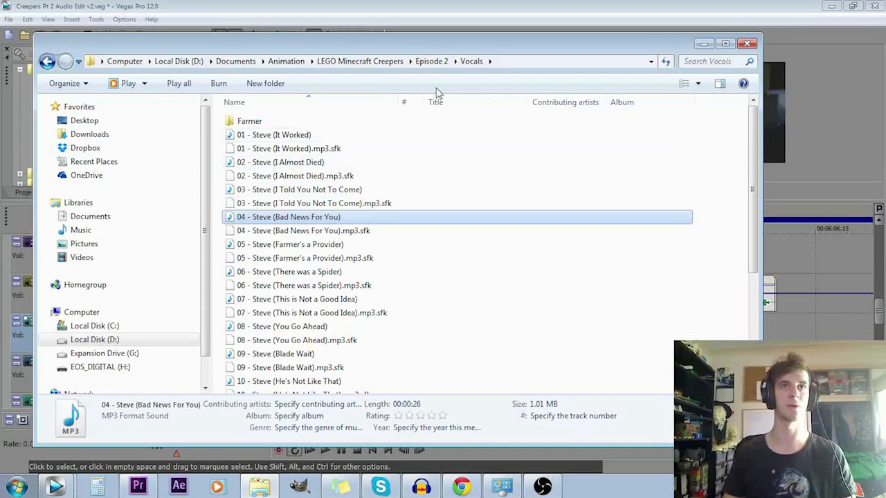
click(237, 61)
double_click(286, 149)
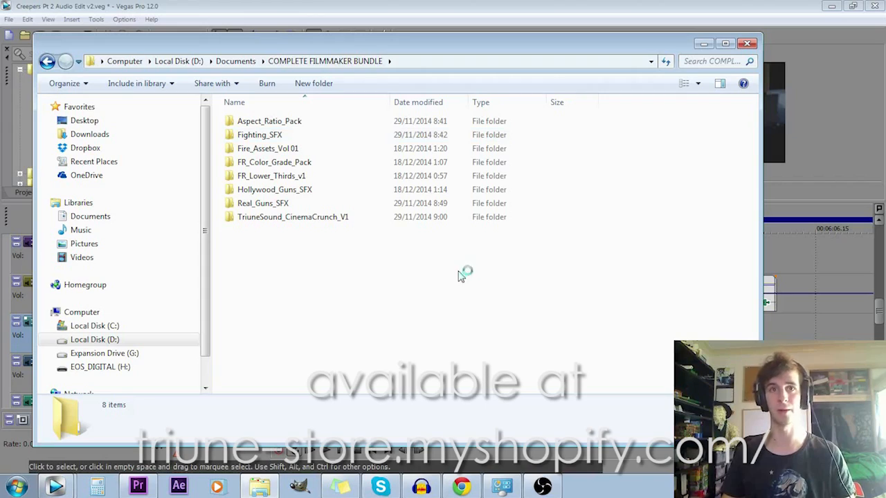
click(542, 4)
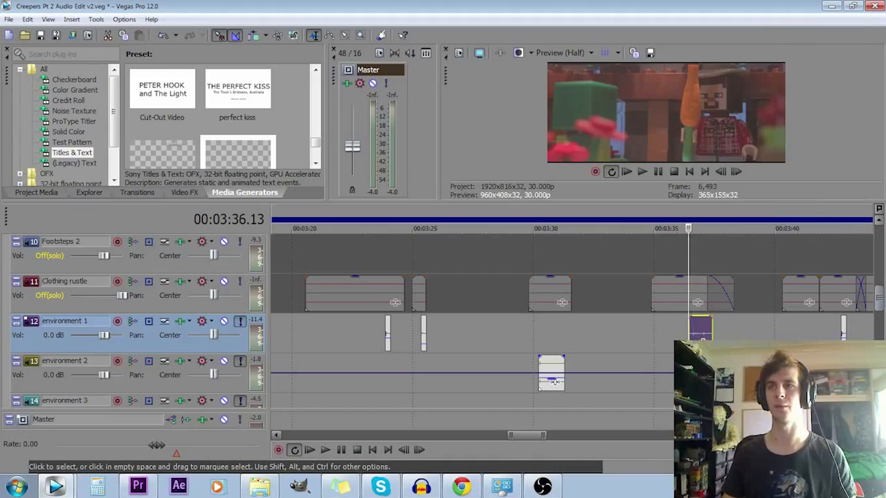
- Play the Farmer's dialogue clip from about 3:35 with only the Farmer track soloed
click(840, 335)
click(734, 346)
drag(879, 305, 880, 255)
scroll(558, 357, down, 2)
scroll(559, 357, up, 1)
click(495, 353)
click(525, 355)
click(513, 355)
key(space)
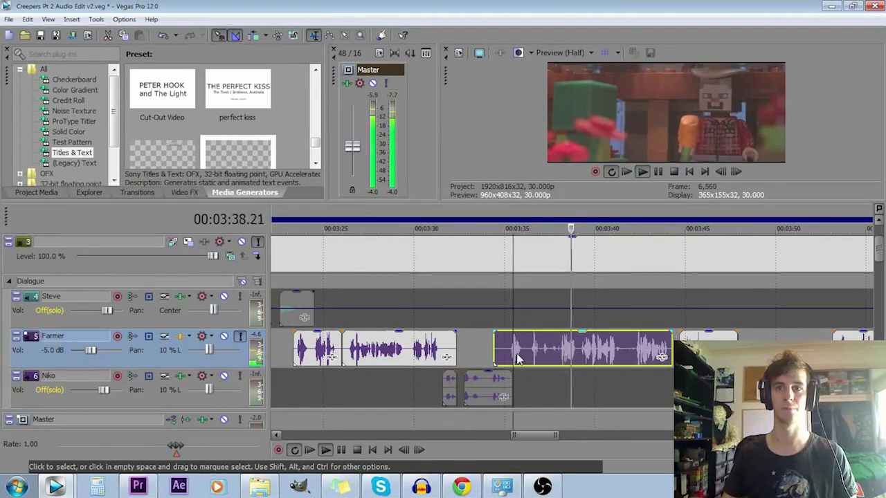
key(space)
- Solo environment 1 alongside the Farmer track and play both from the start of the environment 1 clip at about 3:36
scroll(519, 359, up, 1)
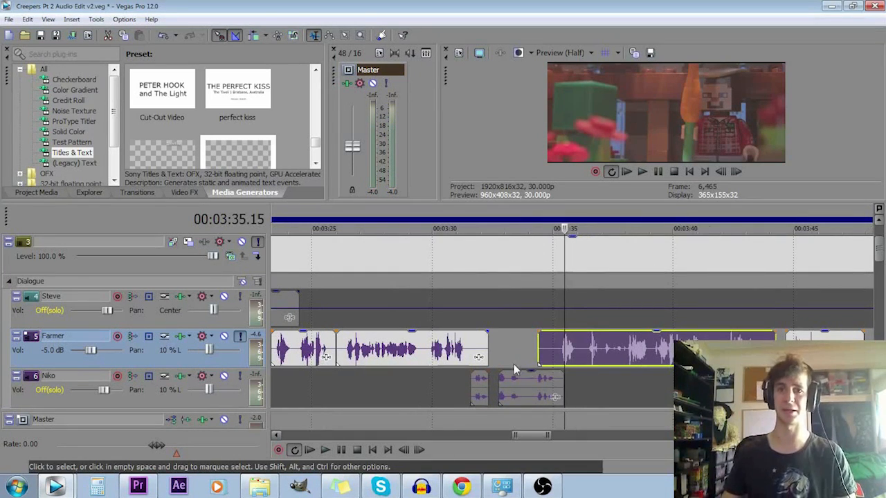
click(518, 365)
drag(878, 255, 878, 318)
click(588, 260)
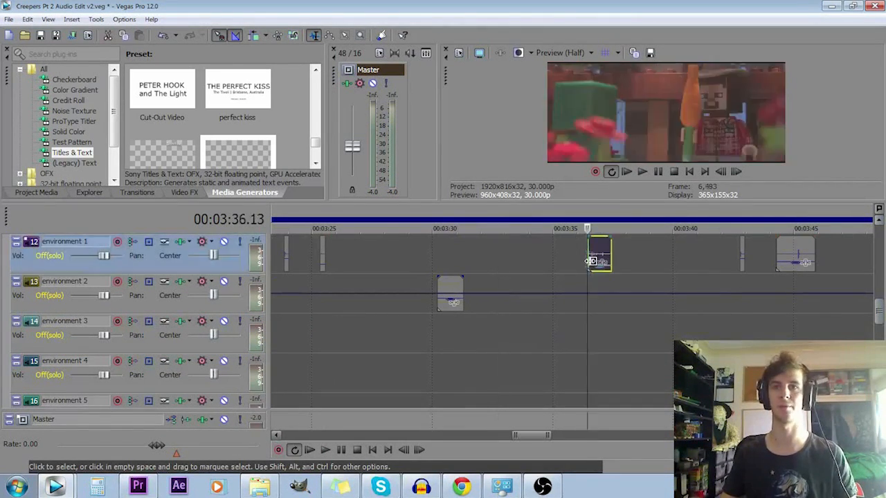
click(240, 241)
key(space)
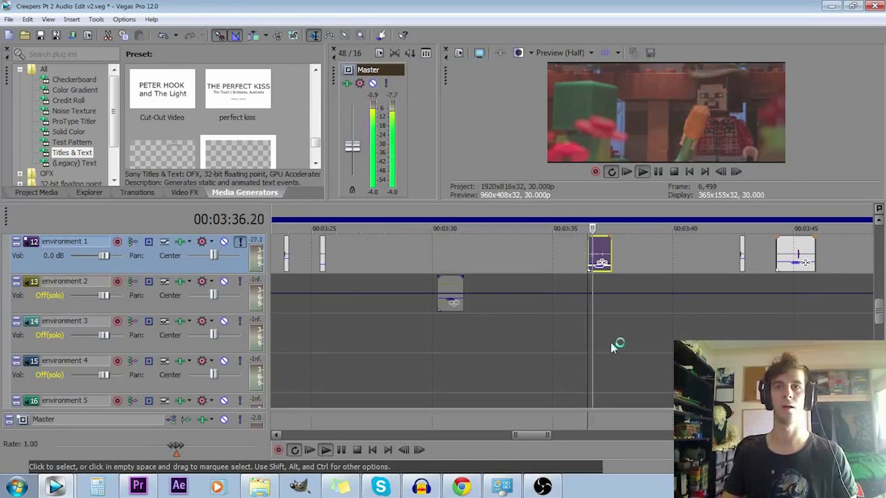
key(space)
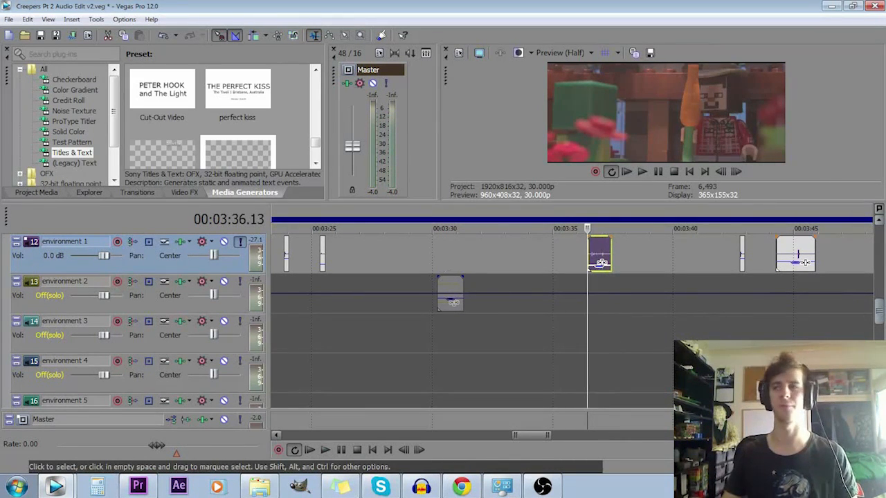
- Return to the Farmer track and place the cursor in its dialogue clip at about 3:39
drag(879, 318, 881, 258)
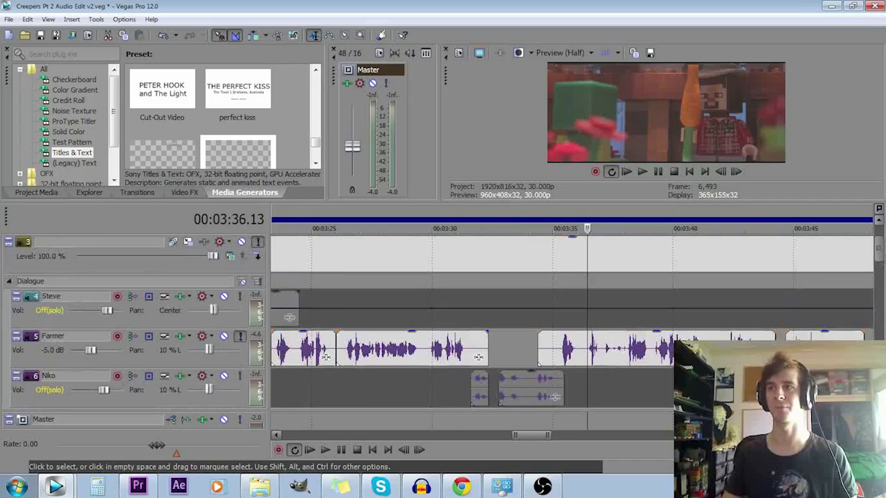
scroll(747, 360, down, 3)
click(594, 348)
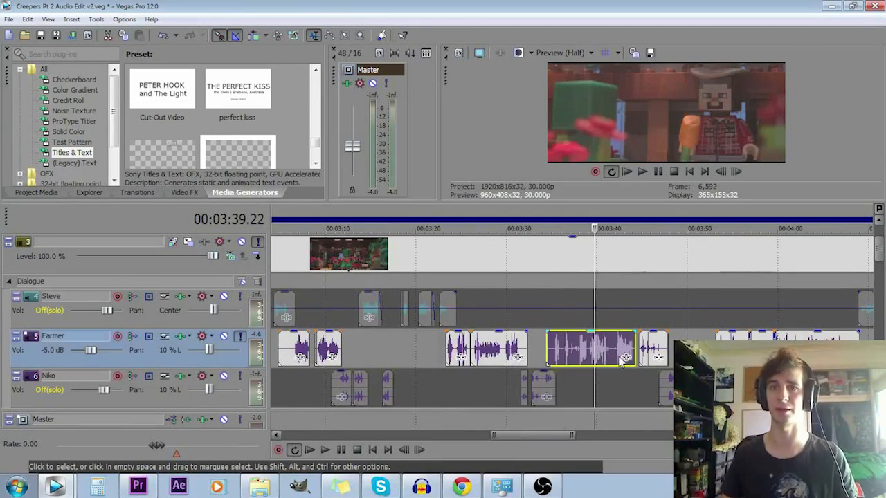
scroll(594, 348, up, 4)
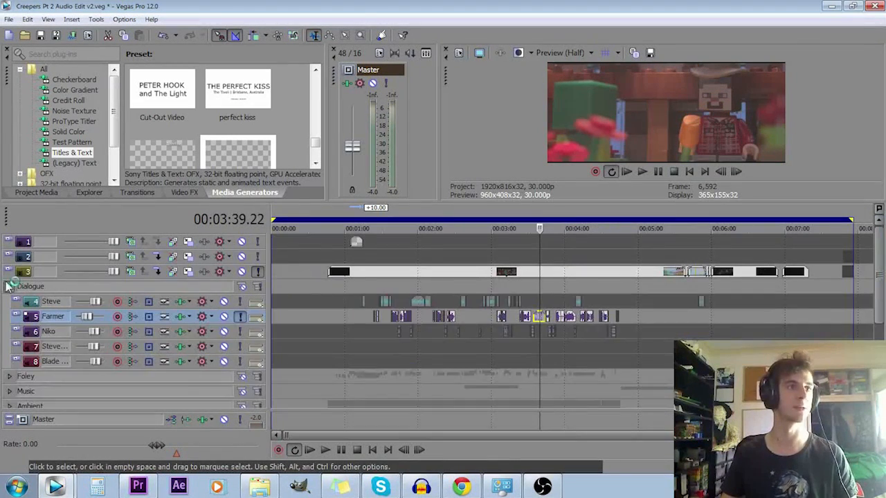
- Collapse the Dialogue, Foley, Music and Ambient groups, place the cursor at about 5:48 in Foley, and look over the whole timeline
click(9, 286)
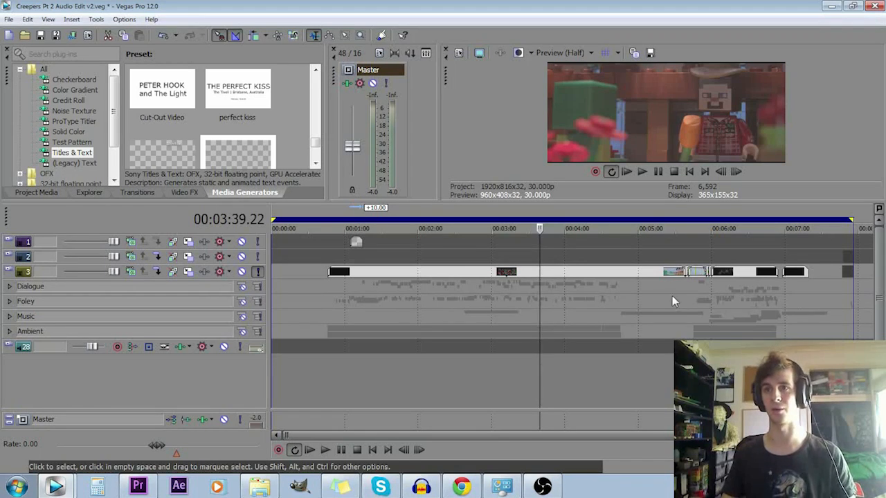
click(694, 309)
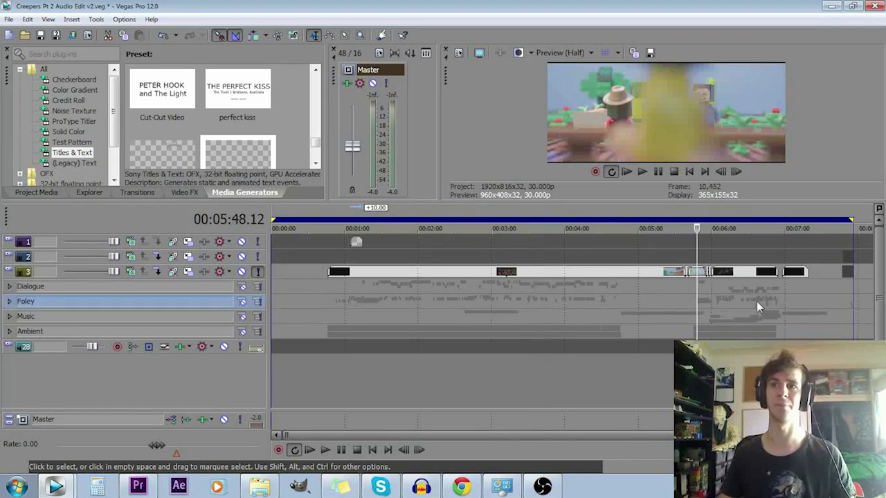
scroll(753, 301, up, 4)
scroll(651, 304, down, 5)
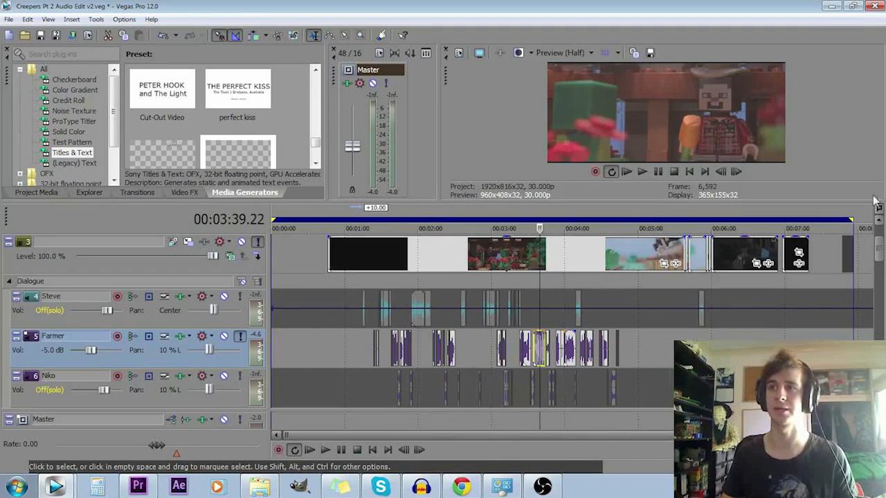
drag(879, 249, 877, 336)
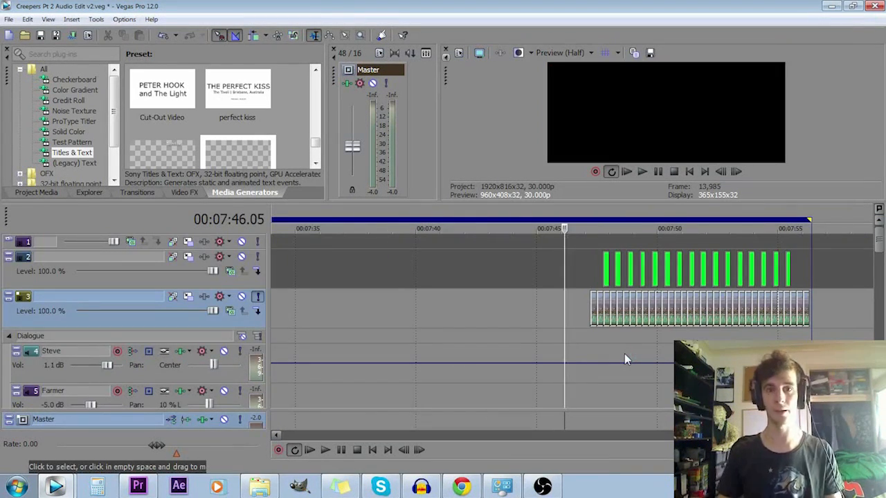